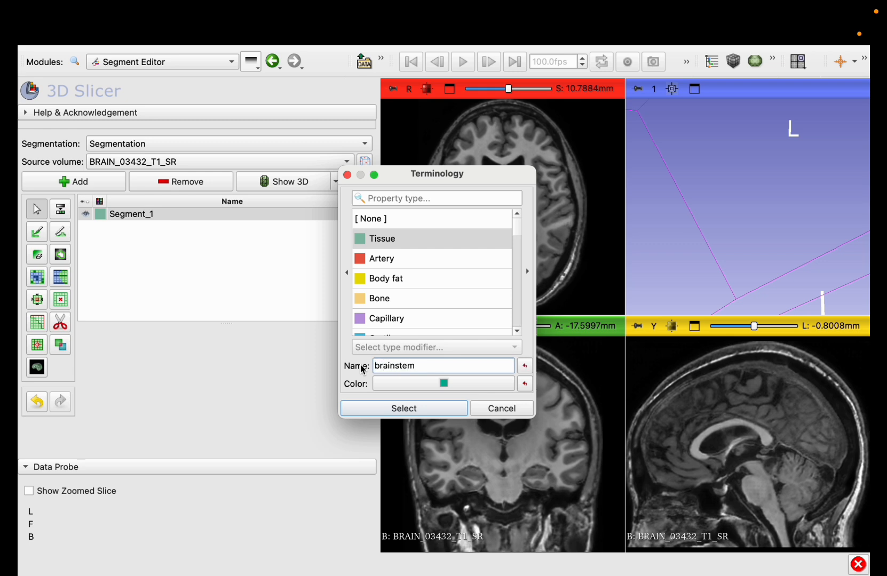
Name the segment brainstem and restrict its editable intensity to a 0.86–6.32 threshold range used for masking.
left_click(370, 408)
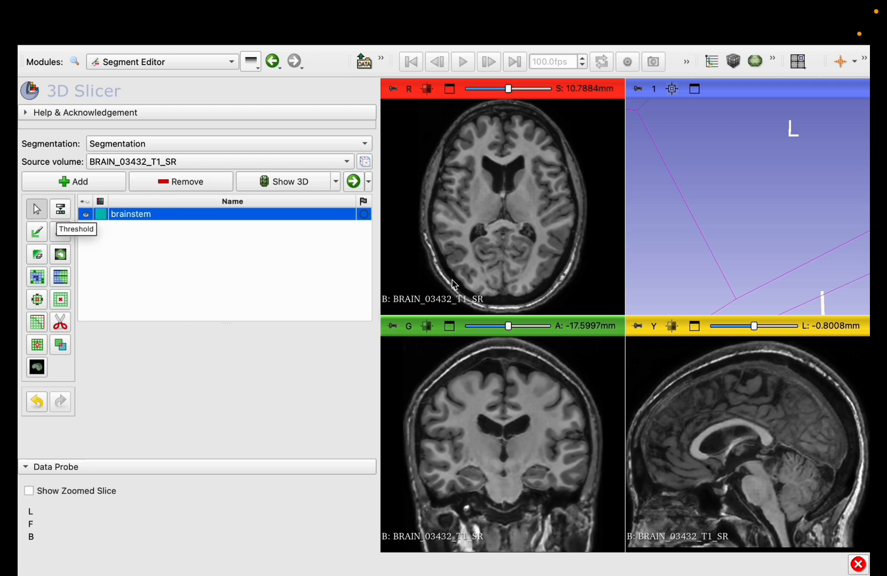
left_click(695, 328)
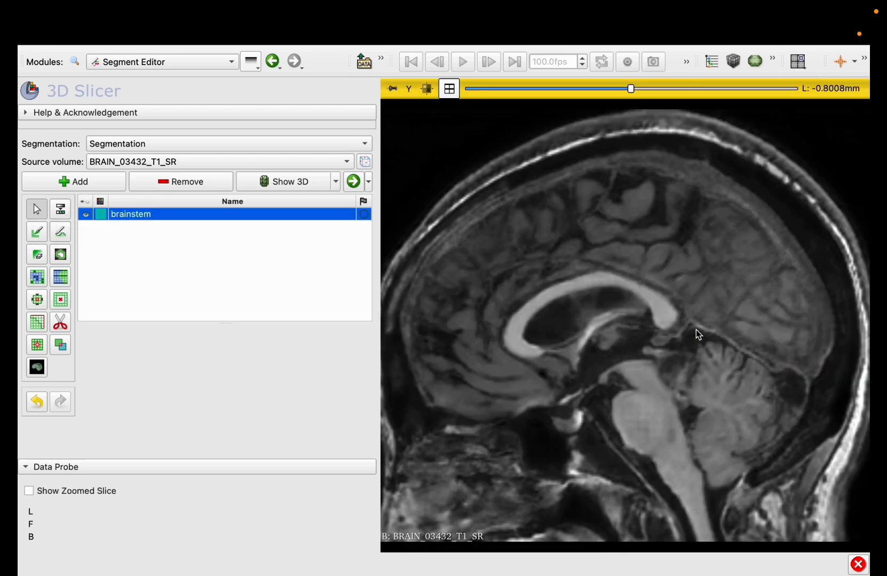
left_click(61, 213)
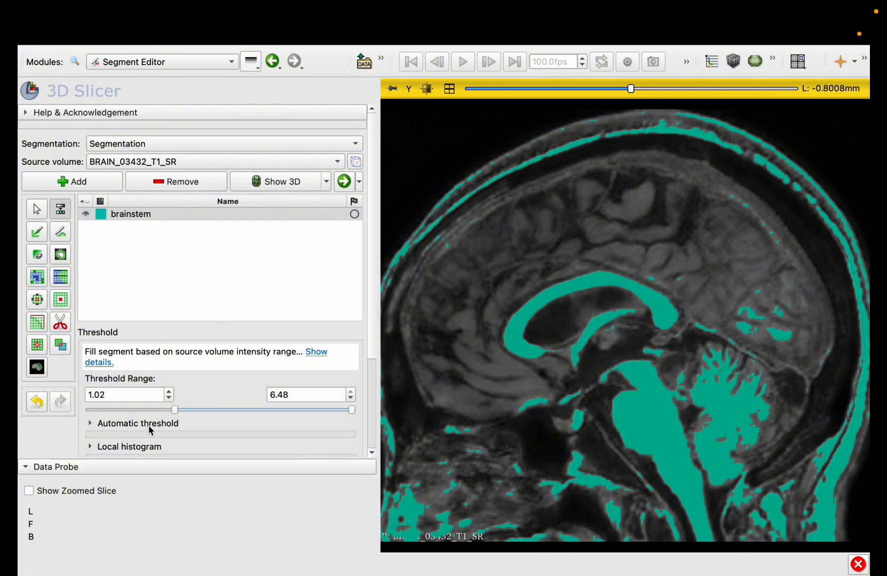
left_click_drag(179, 410, 174, 410)
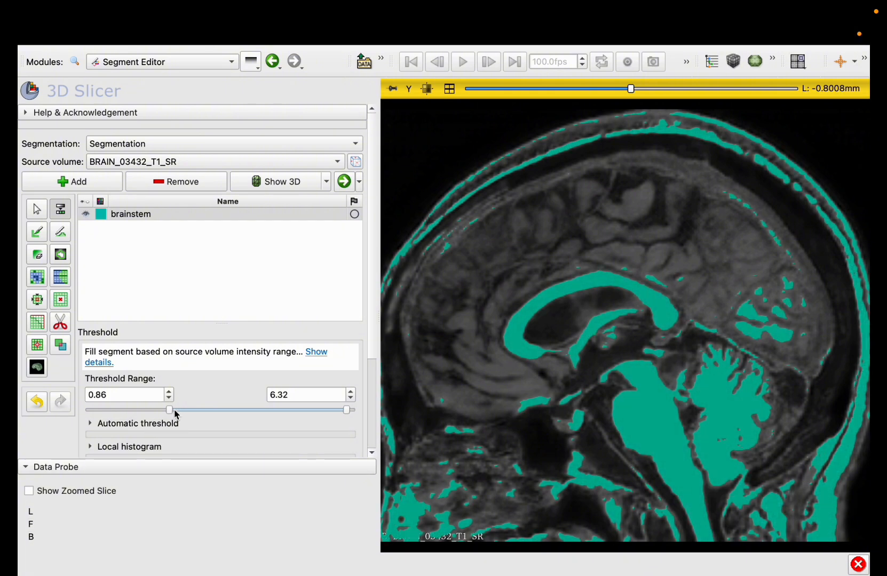
scroll(175, 413, "down", 5)
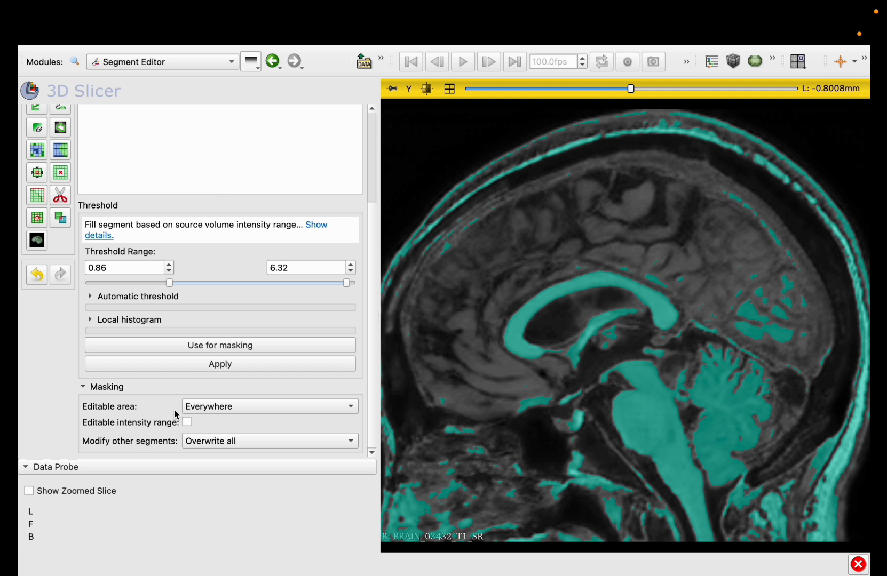
left_click(179, 346)
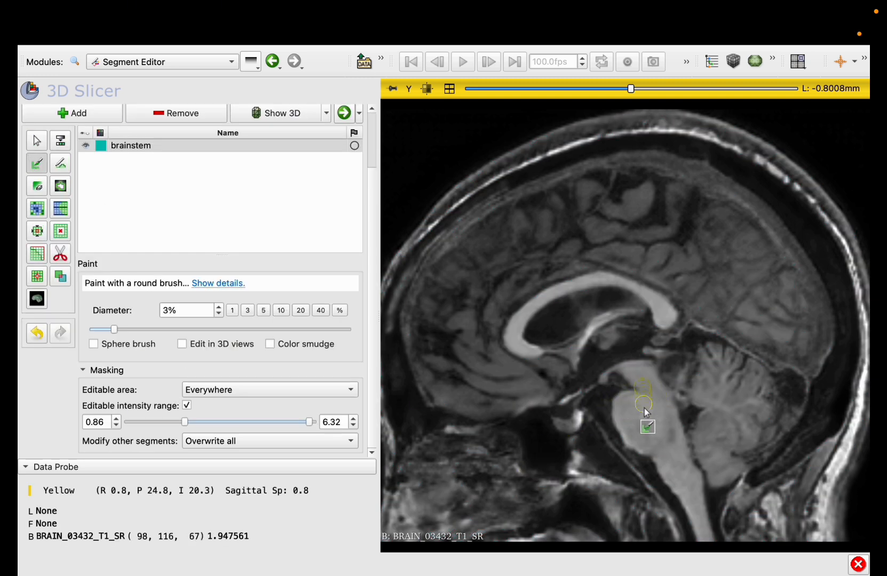
Paint brainstem strokes along the stem with a 3% brush on sagittal slices from L -0.8 mm to -10.4 mm.
scroll(691, 470, "down", 6)
left_click_drag(692, 469, 669, 453)
scroll(669, 454, "down", 6)
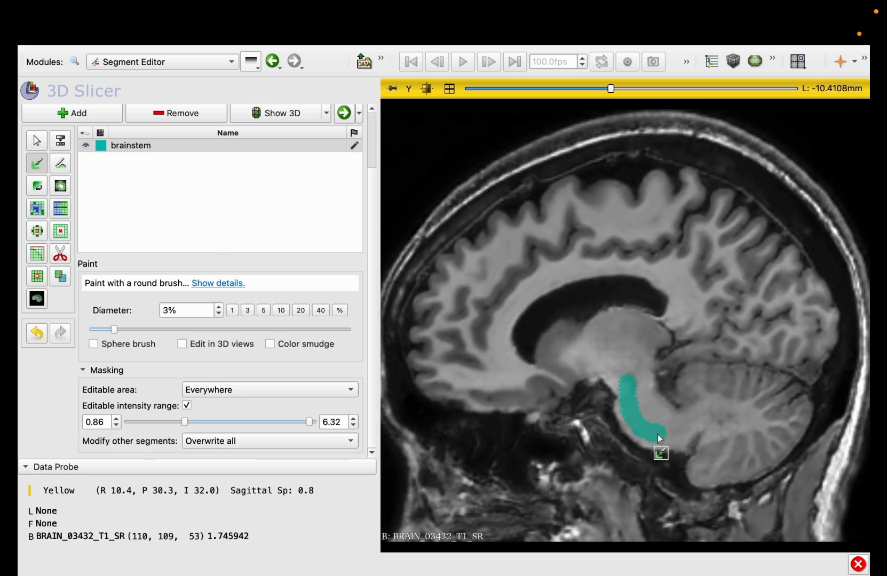
scroll(660, 437, "down", 13)
scroll(659, 438, "up", 20)
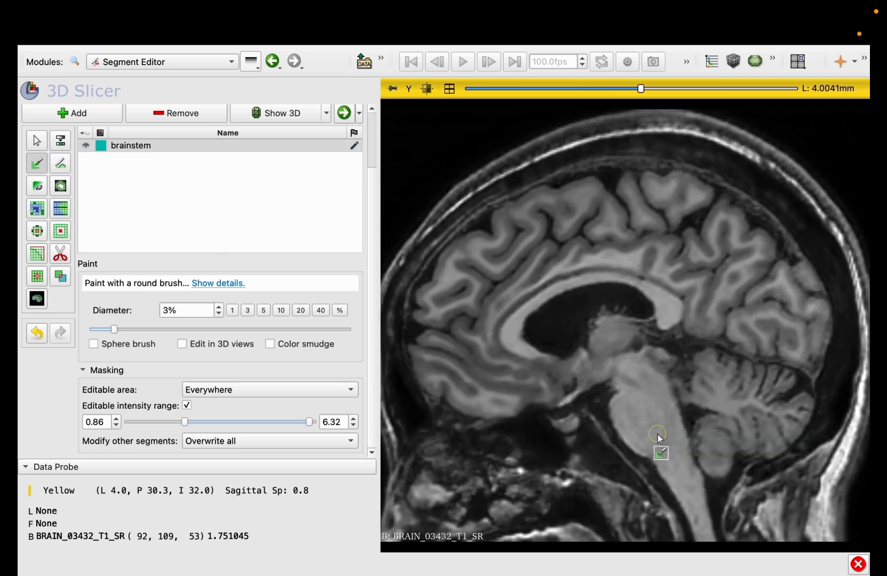
Paint more brainstem strokes down the stem on sagittal slices from L 4.8 mm through 1.6 and -4.8 mm to about -10 mm.
scroll(660, 438, "up", 1)
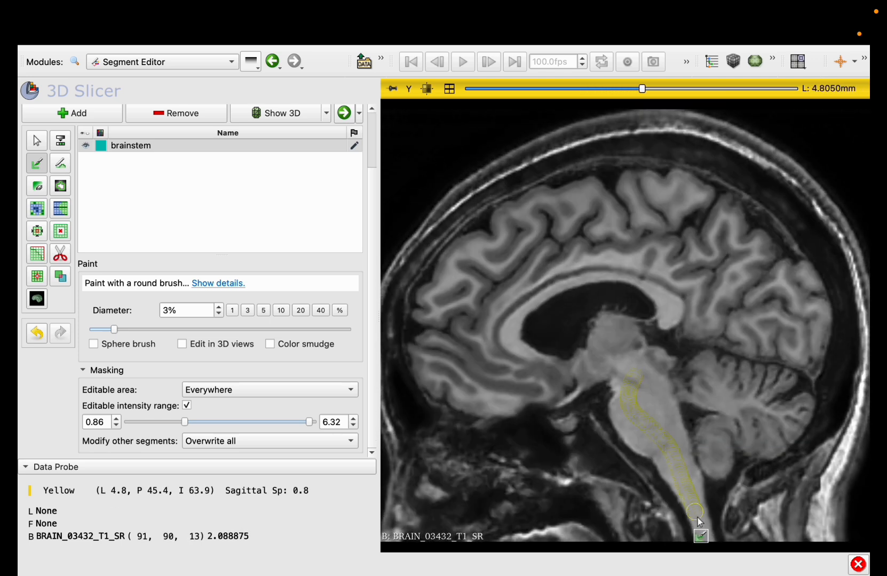
scroll(705, 535, "down", 4)
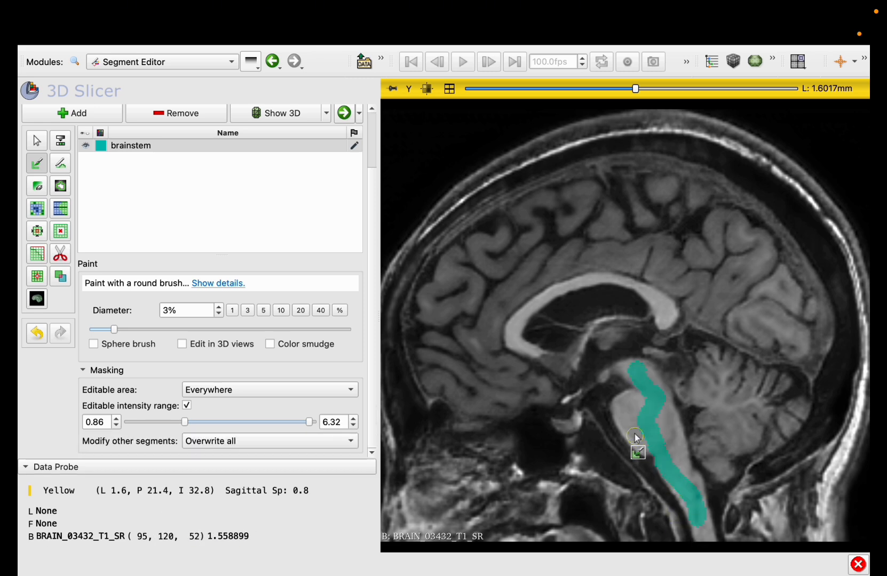
scroll(635, 438, "down", 8)
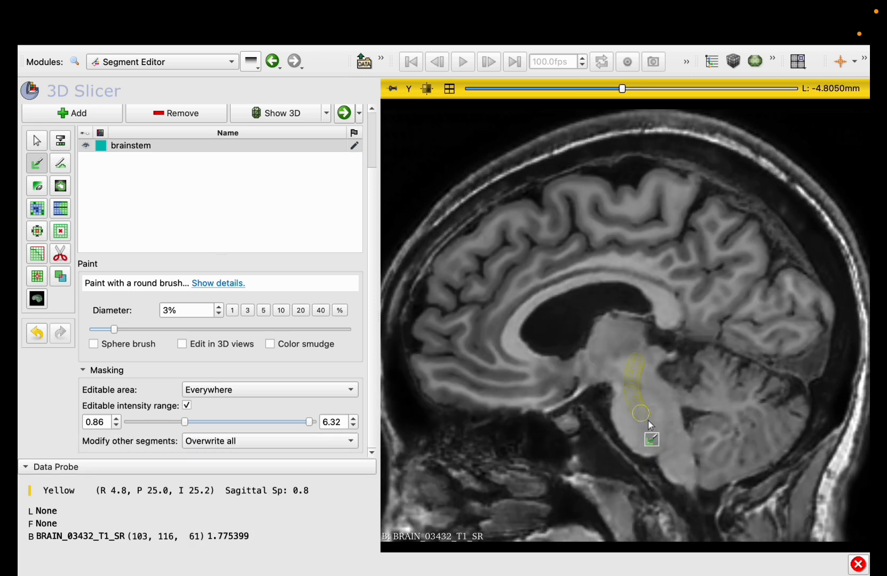
left_click_drag(648, 422, 671, 463)
scroll(674, 465, "down", 7)
left_click_drag(628, 383, 659, 433)
scroll(634, 402, "up", 1)
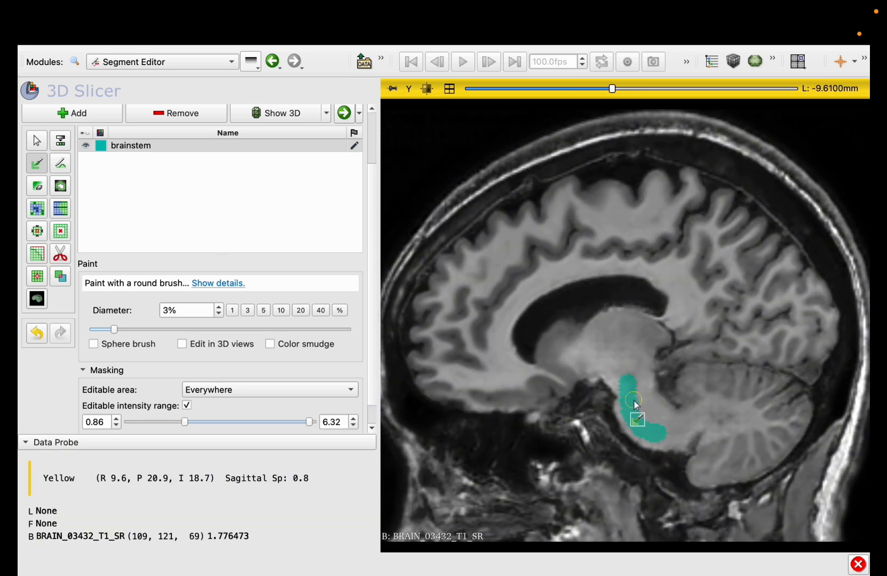
Paint a brainstem stroke down the stem on the sagittal slice at L 6.4 mm.
scroll(635, 404, "up", 18)
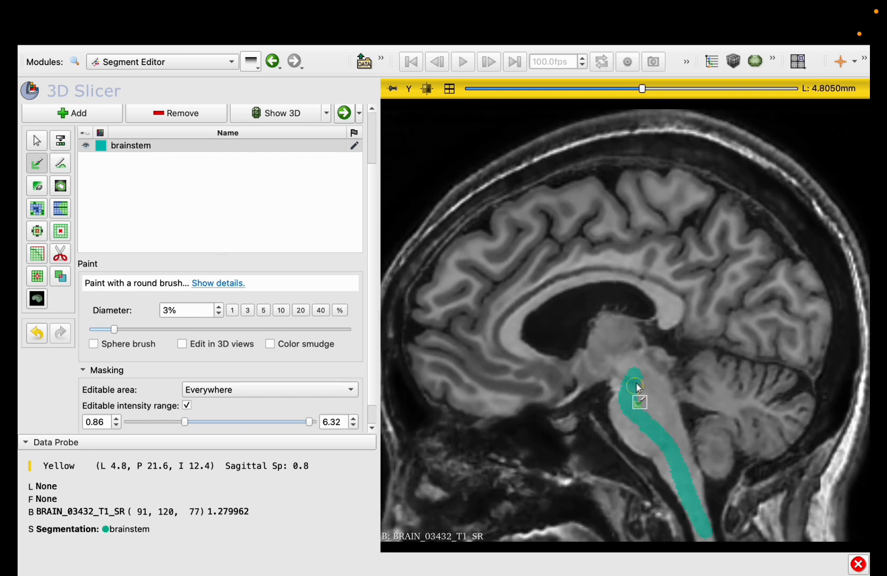
scroll(638, 380, "up", 2)
left_click_drag(644, 363, 631, 393)
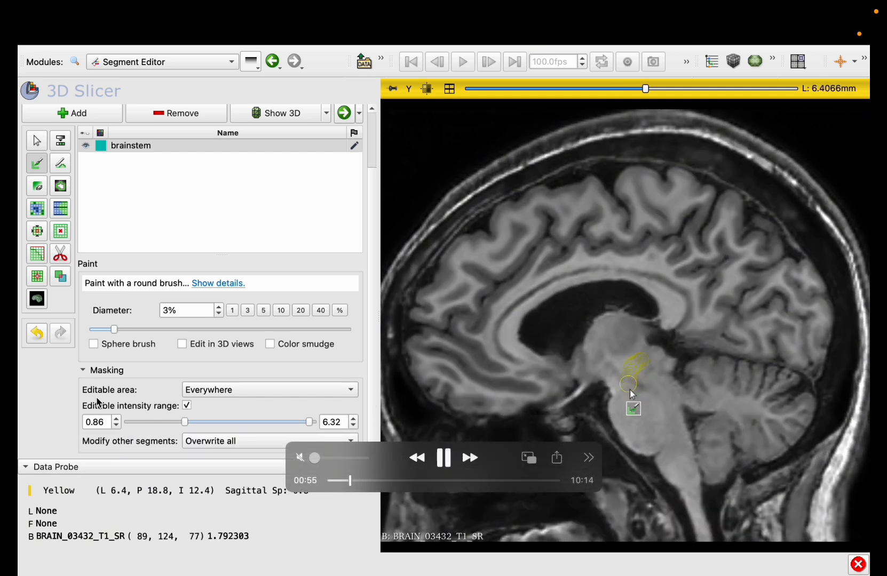
left_click_drag(701, 516, 699, 514)
scroll(614, 380, "up", 6)
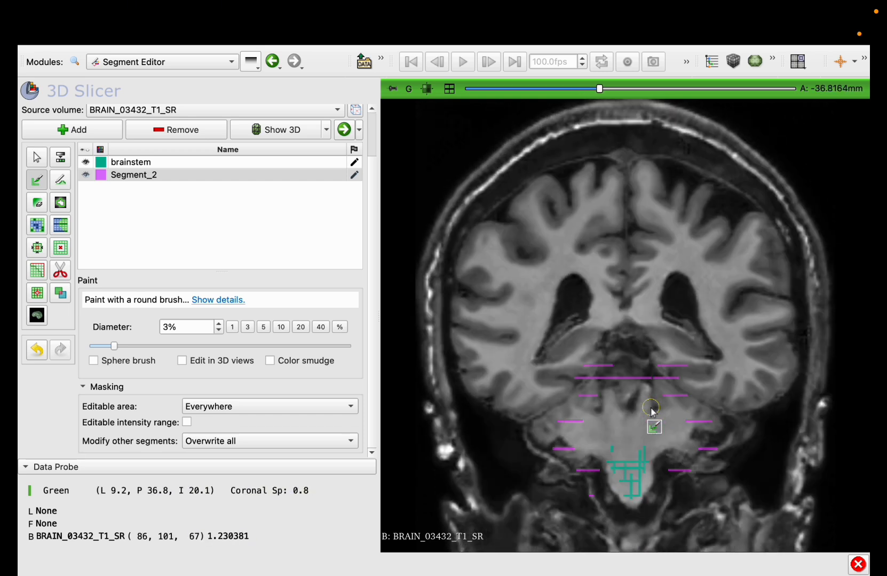
Paint Segment_2 rings enclosing the brainstem on the coronal slices at A -29.6 mm and A -16 mm.
mouse_move(582, 363)
left_mouse_down()
mouse_move(557, 449)
mouse_move(616, 492)
mouse_move(674, 473)
left_mouse_up()
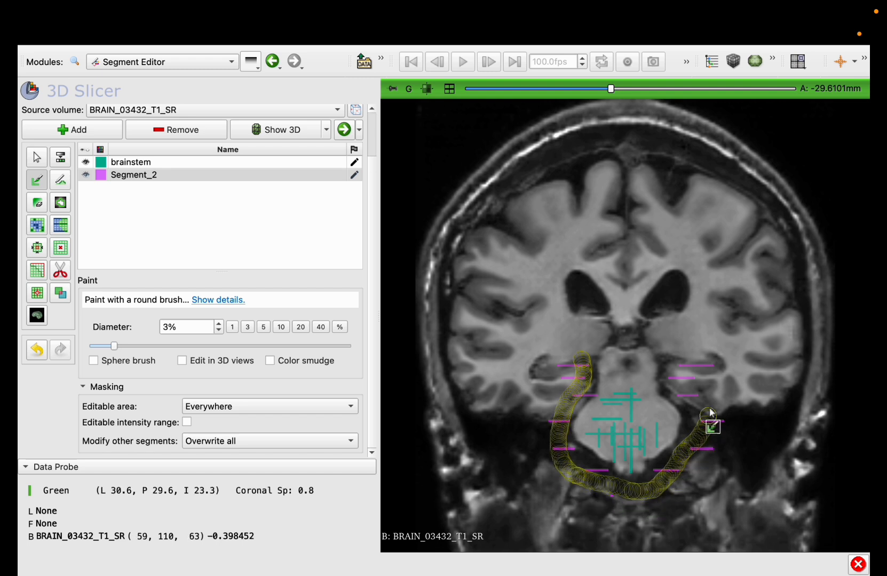
mouse_move(678, 376)
left_mouse_down()
mouse_move(627, 355)
mouse_move(580, 363)
mouse_move(588, 382)
mouse_move(565, 427)
mouse_move(628, 483)
mouse_move(684, 452)
mouse_move(687, 390)
mouse_move(618, 357)
mouse_move(582, 368)
mouse_move(587, 456)
mouse_move(665, 463)
left_mouse_up()
scroll(584, 362, "up", 10)
scroll(607, 356, "up", 1)
scroll(607, 356, "up", 6)
left_click_drag(686, 385, 588, 368)
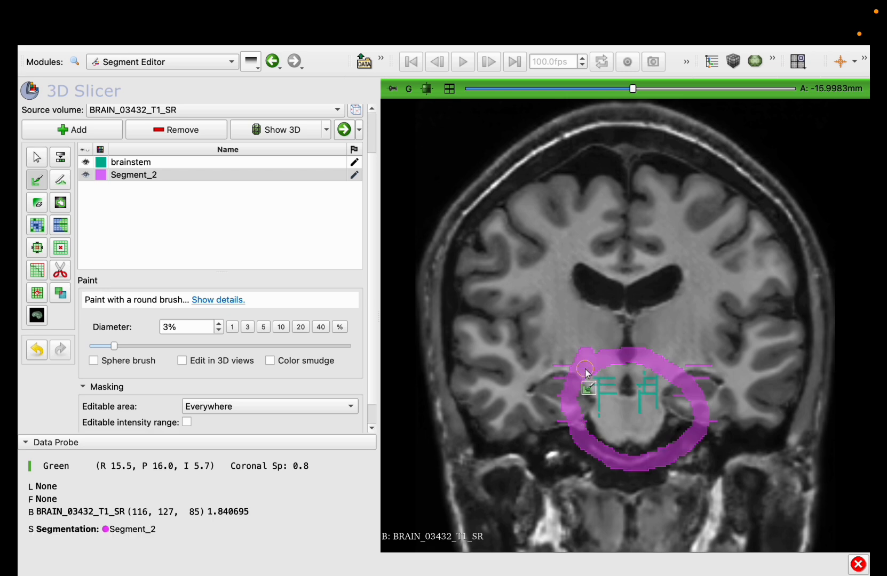
scroll(588, 368, "up", 8)
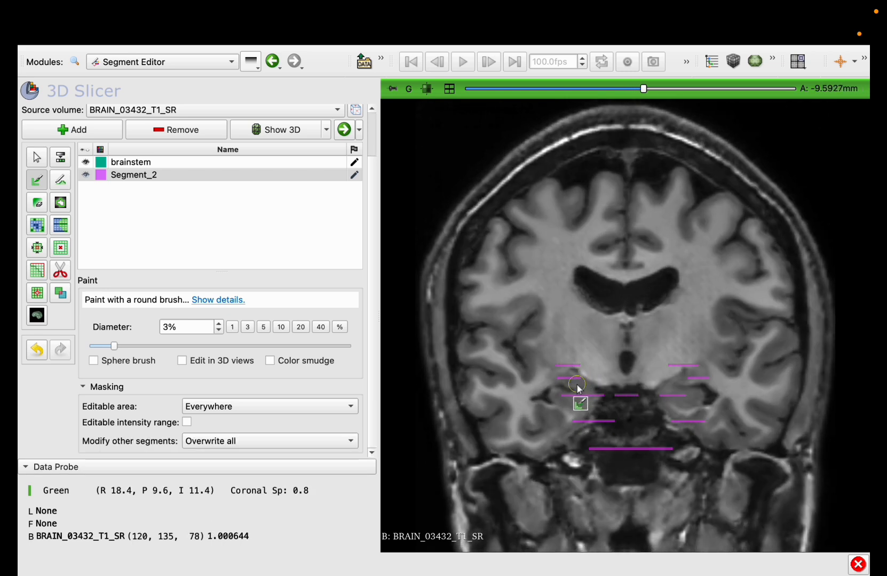
scroll(657, 421, "down", 20)
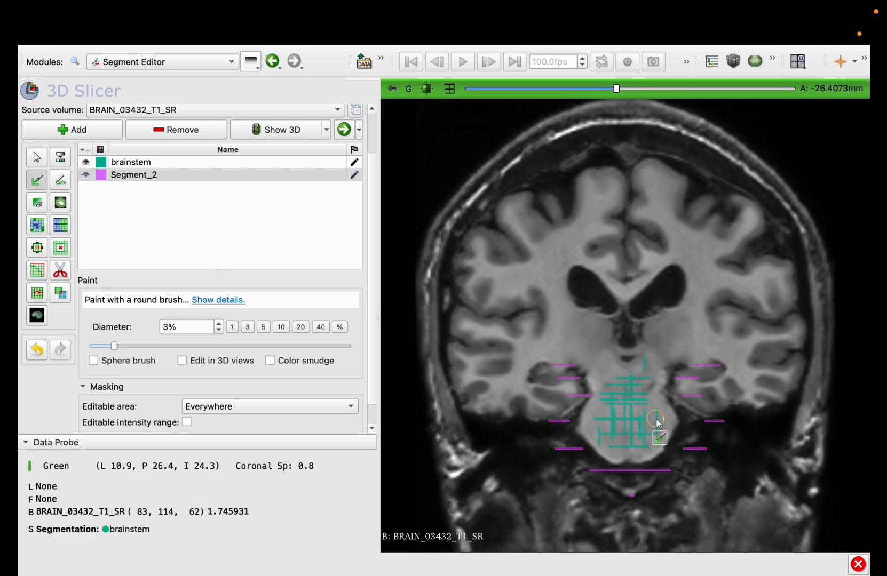
scroll(657, 422, "down", 13)
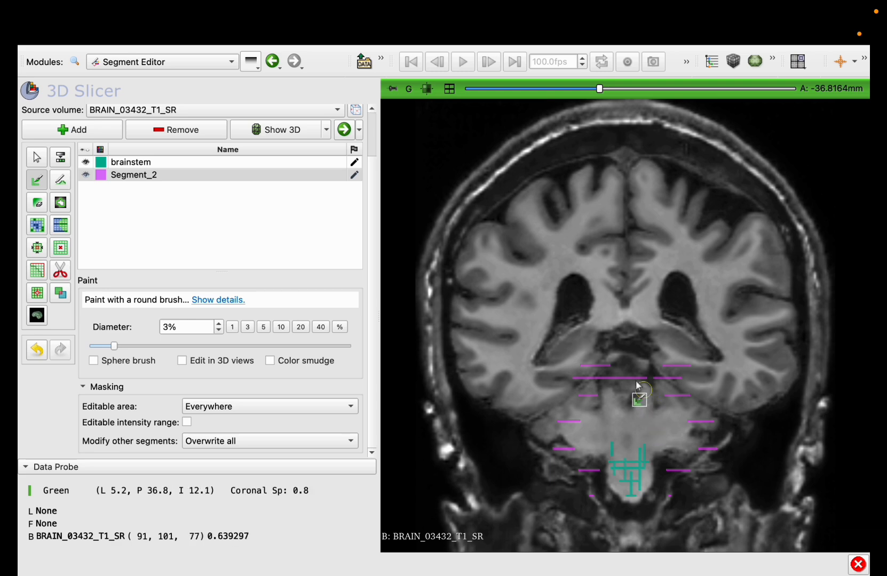
scroll(657, 421, "down", 4)
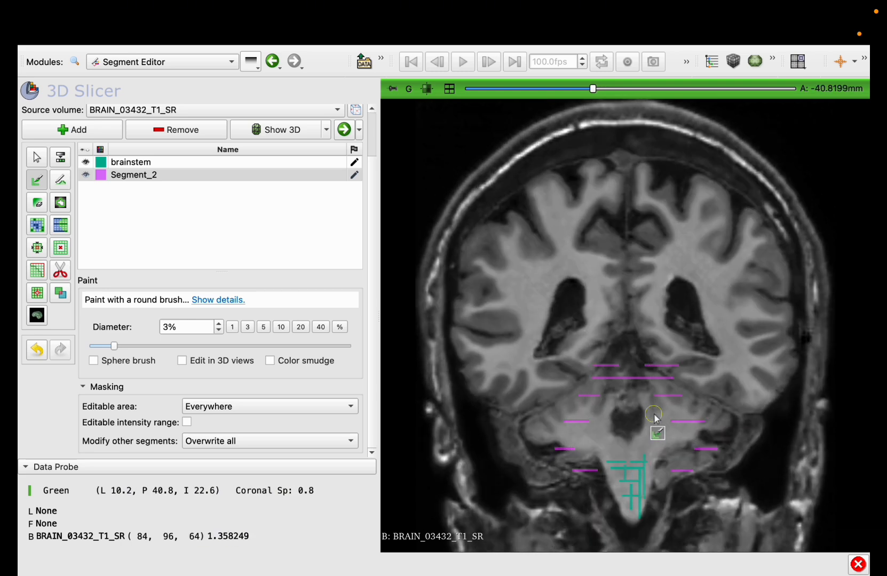
scroll(656, 397, "up", 6)
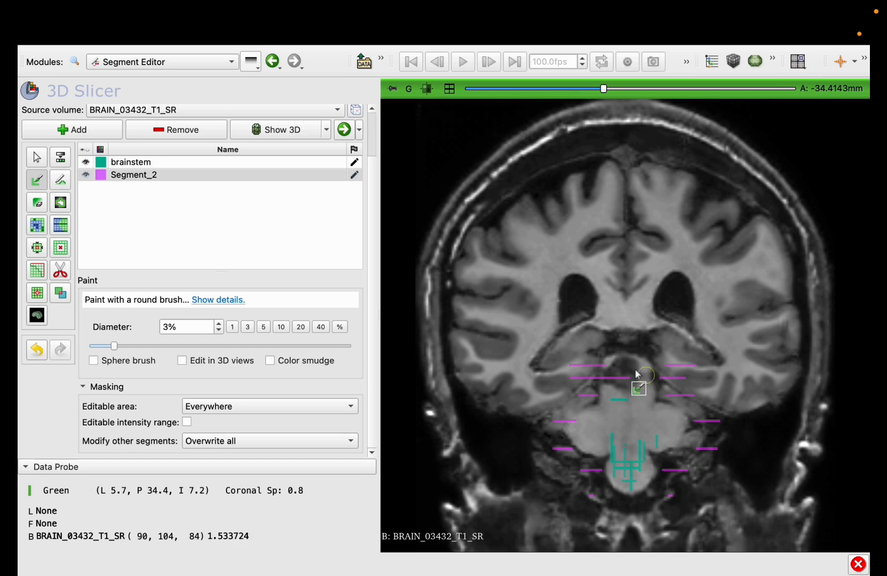
Enlarge the sagittal view and paint a Segment_2 outline around the brainstem on the slice at L -3.2 mm.
left_click(450, 88)
left_click(694, 326)
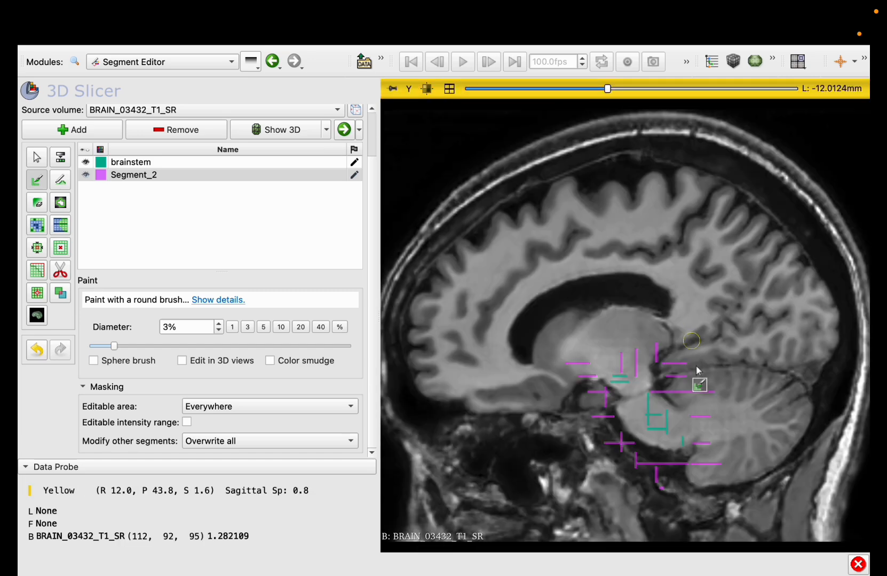
scroll(675, 471, "down", 6)
scroll(675, 471, "up", 20)
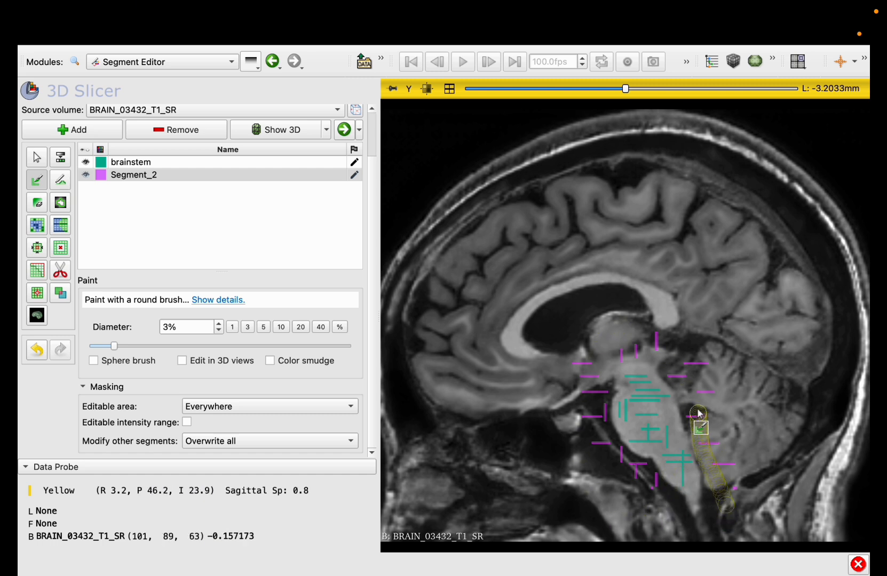
left_click_drag(698, 414, 675, 366)
mouse_move(607, 357)
left_mouse_down()
mouse_move(574, 376)
mouse_move(586, 399)
left_mouse_up()
left_click_drag(603, 446, 633, 488)
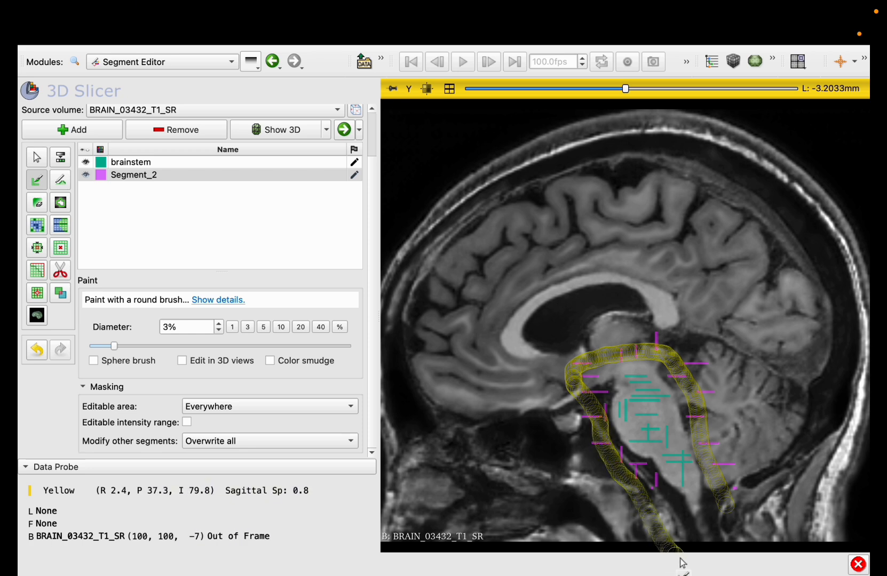
left_click_drag(740, 520, 731, 514)
Paint Segment_2 around the brainstem on the sagittal slices at L -6.4 mm and L 1.6 mm.
scroll(729, 517, "down", 4)
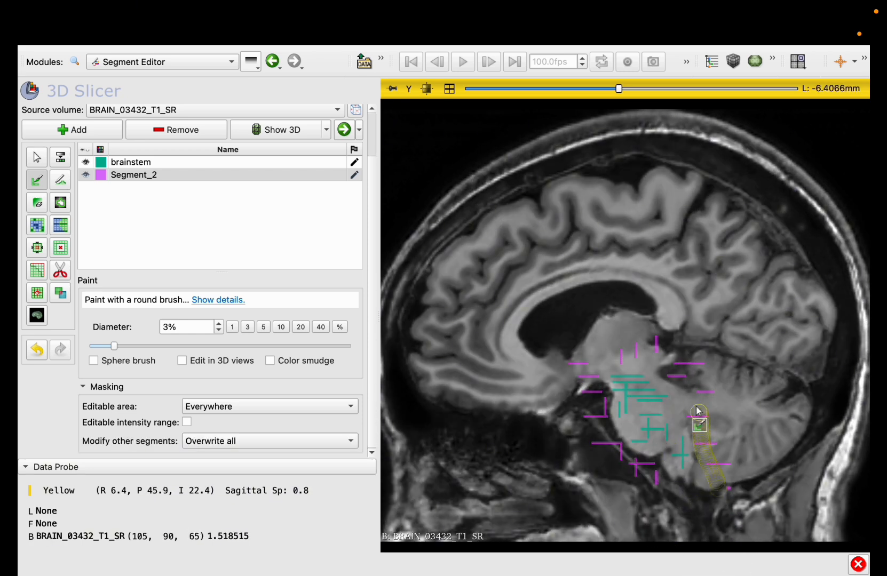
mouse_move(699, 411)
left_mouse_down()
mouse_move(660, 355)
mouse_move(596, 354)
mouse_move(591, 429)
mouse_move(636, 485)
left_mouse_up()
left_click_drag(708, 513, 709, 512)
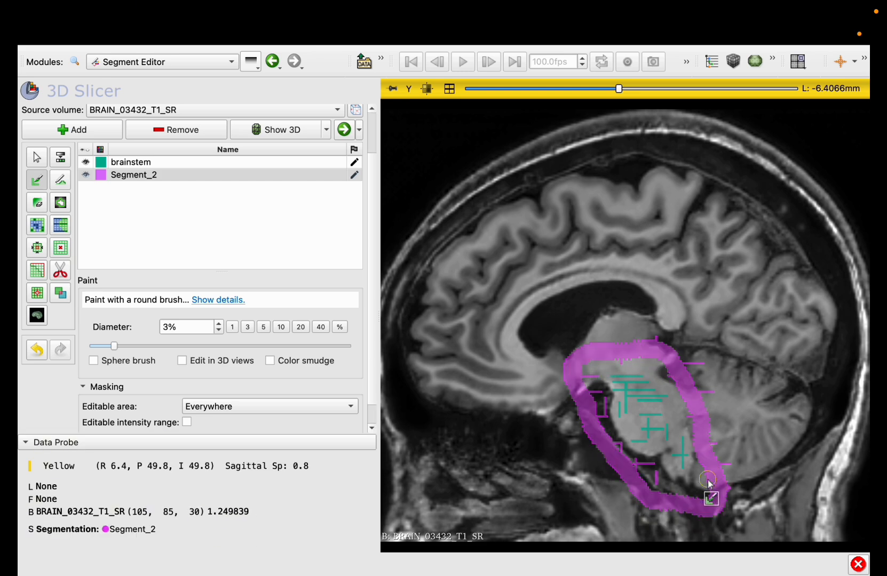
scroll(709, 483, "down", 8)
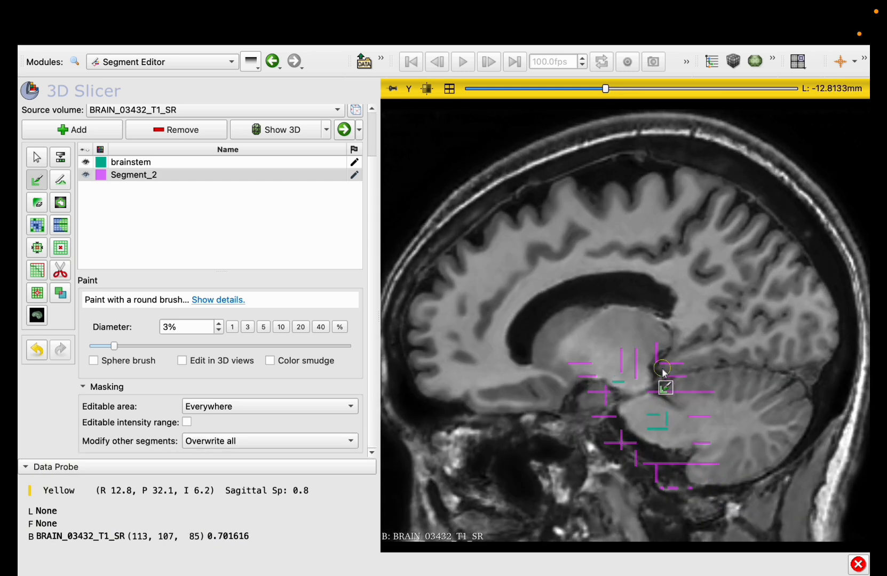
scroll(662, 372, "up", 18)
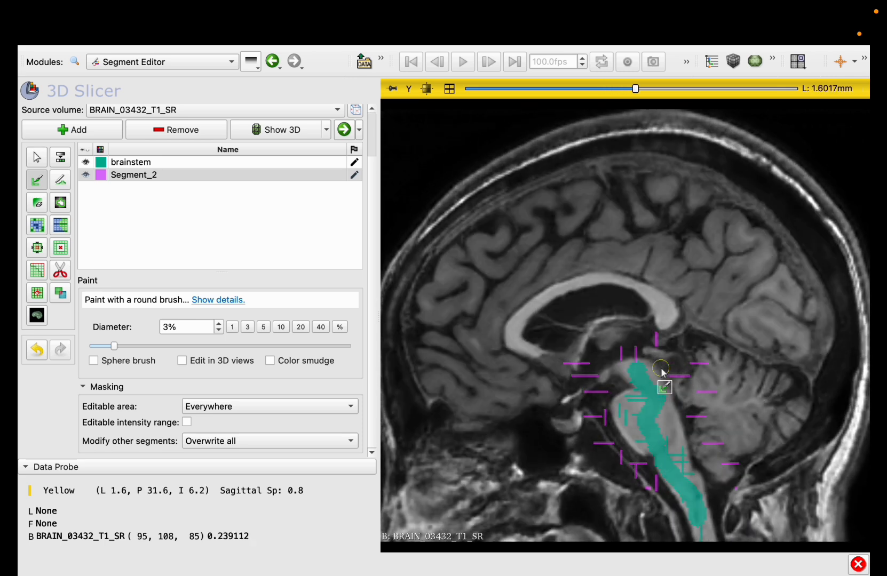
mouse_move(663, 357)
left_mouse_down()
mouse_move(636, 351)
mouse_move(587, 365)
mouse_move(576, 396)
mouse_move(677, 546)
mouse_move(739, 519)
mouse_move(707, 459)
mouse_move(692, 396)
mouse_move(660, 355)
left_mouse_up()
Paint a Segment_2 outline around the brainstem on the sagittal slice at L 5.6 mm.
scroll(661, 356, "up", 5)
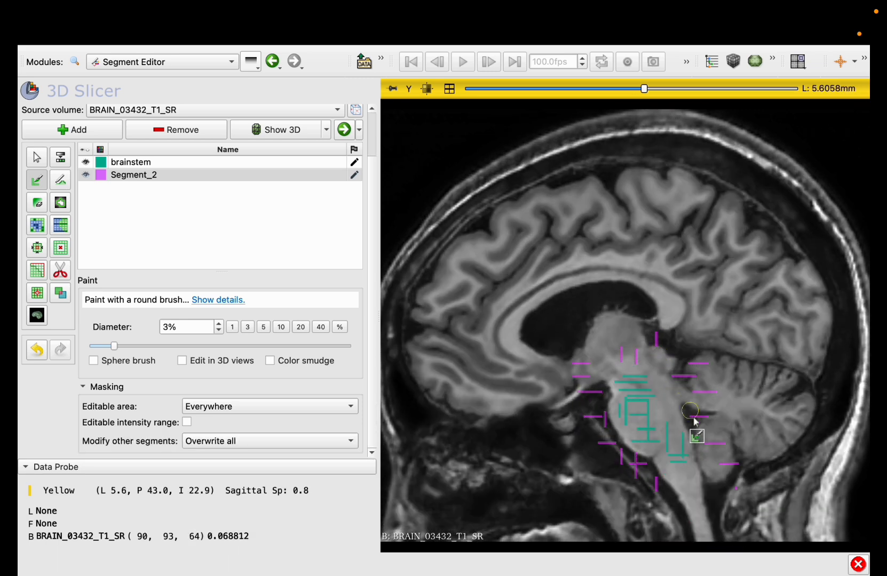
left_click_drag(732, 530, 716, 457)
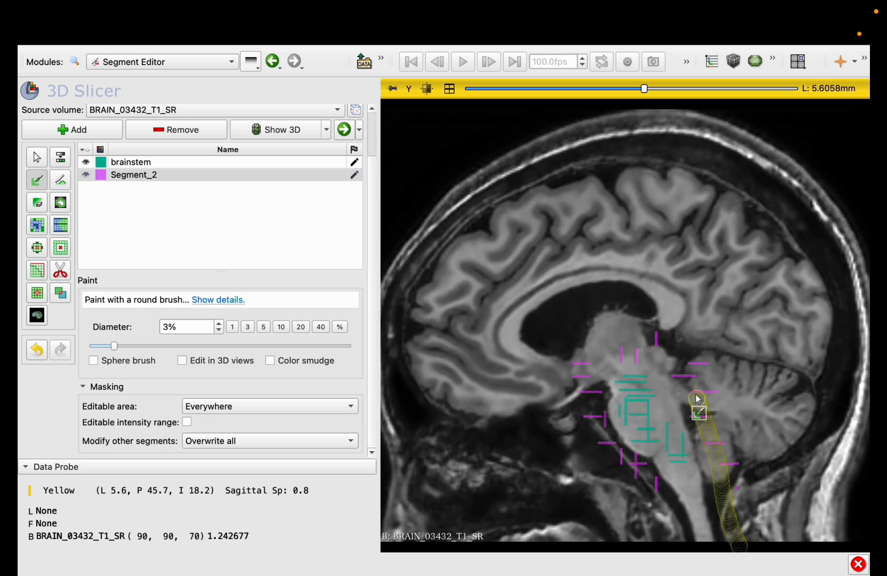
mouse_move(697, 397)
left_mouse_down()
mouse_move(672, 359)
mouse_move(585, 362)
mouse_move(558, 380)
mouse_move(669, 527)
left_mouse_up()
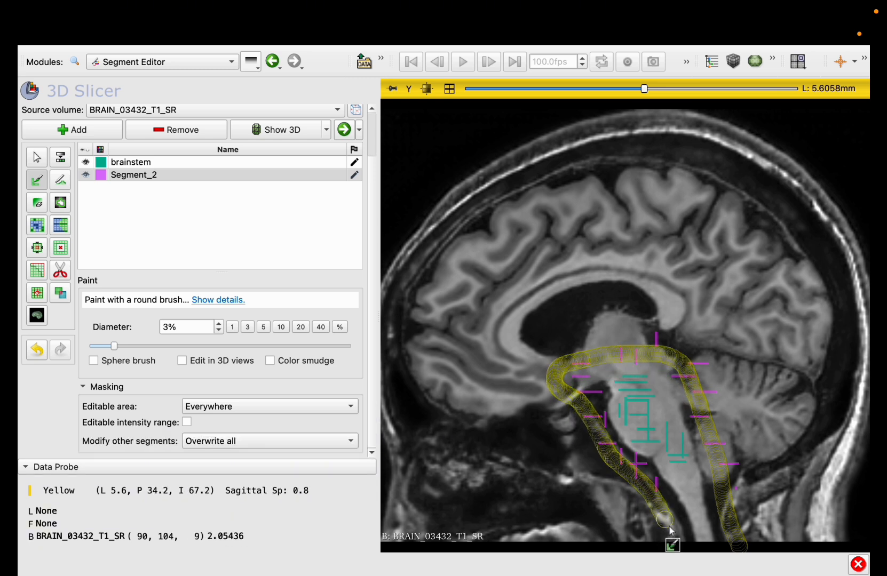
left_click_drag(732, 539, 729, 538)
Paint Segment_2 boundary strokes around the brainstem region on sagittal slices from L 10.4 mm out to about L 23.2 mm.
scroll(678, 516, "up", 6)
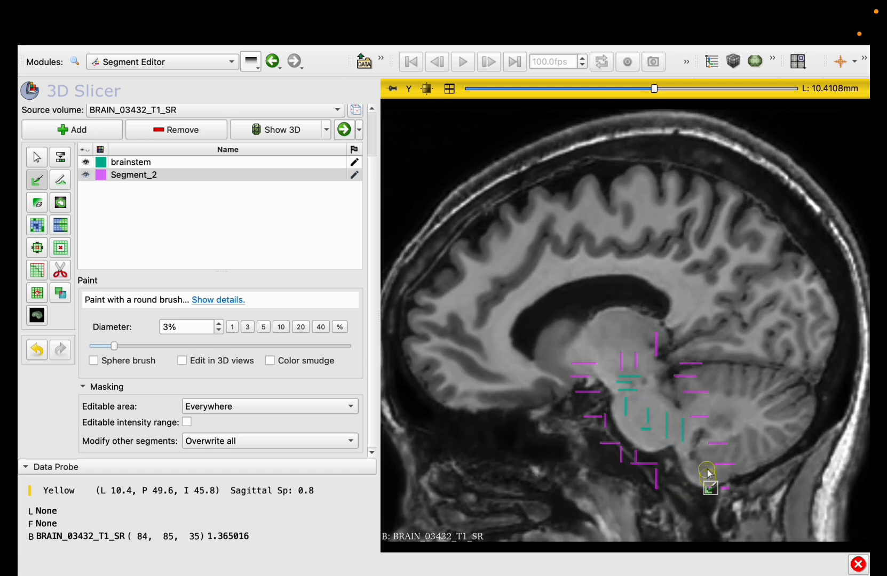
mouse_move(701, 424)
left_mouse_down()
mouse_move(678, 365)
mouse_move(593, 357)
mouse_move(567, 391)
mouse_move(634, 477)
mouse_move(711, 487)
left_mouse_up()
scroll(711, 487, "up", 9)
scroll(710, 487, "up", 7)
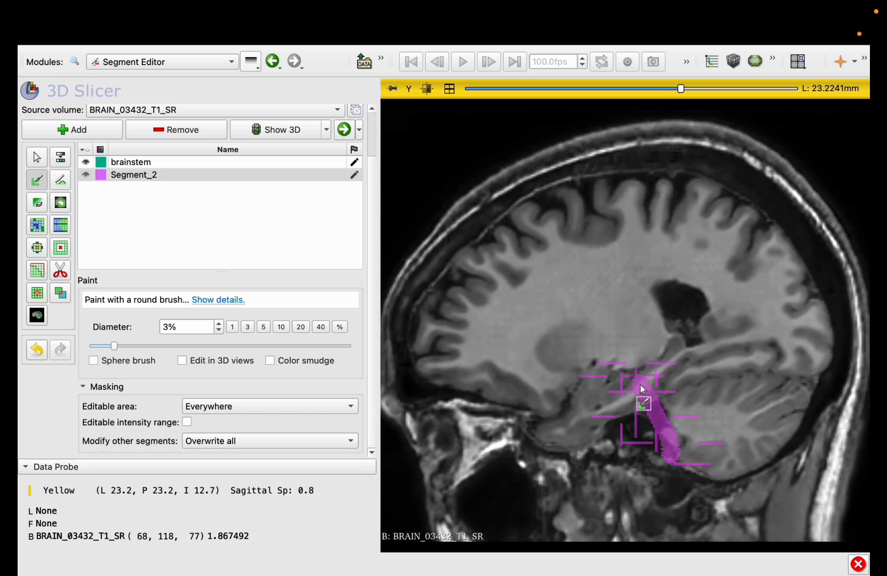
scroll(643, 404, "up", 15)
scroll(644, 401, "down", 20)
scroll(640, 387, "down", 20)
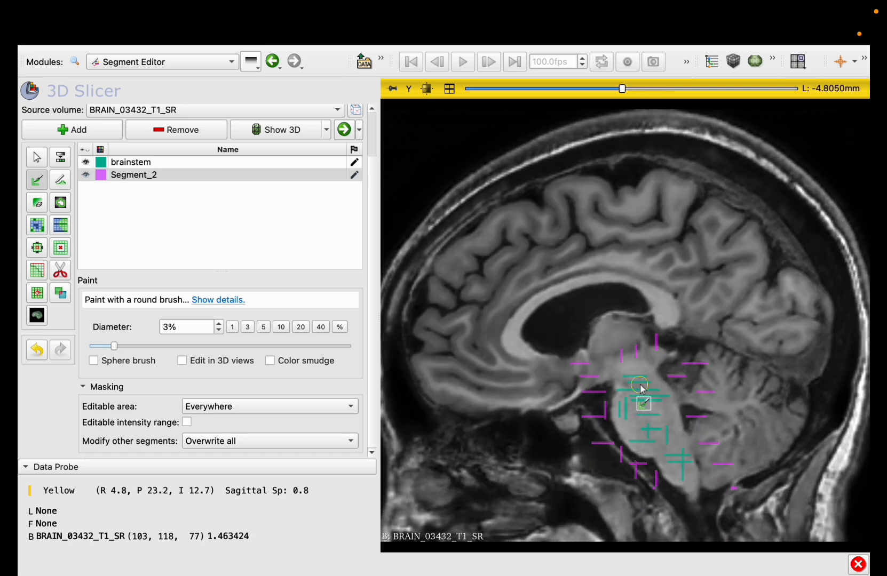
Paint Segment_2 boundary strokes around the brainstem on the sagittal slices at L -11.2 mm and L 12.0 mm.
scroll(641, 388, "up", 8)
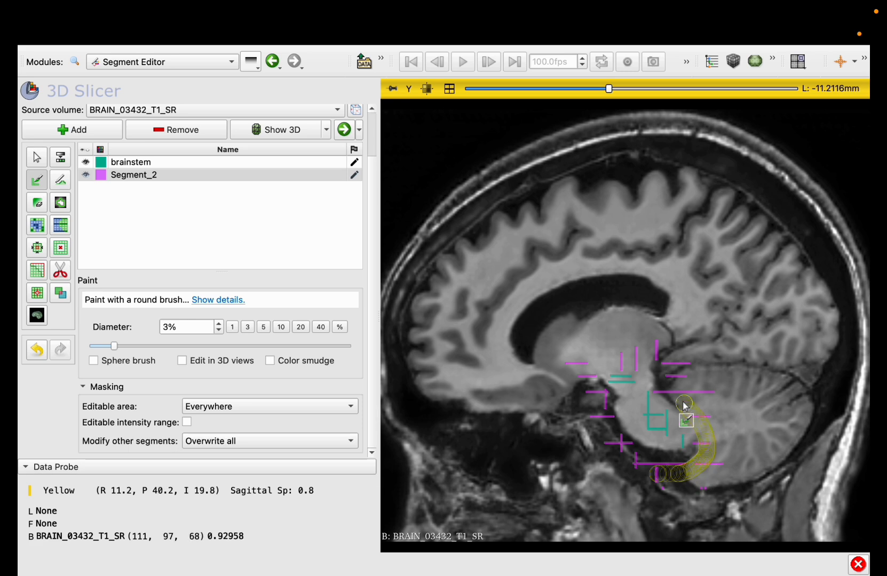
mouse_move(684, 405)
left_mouse_down()
mouse_move(663, 367)
mouse_move(576, 371)
mouse_move(585, 410)
mouse_move(621, 468)
mouse_move(674, 471)
left_mouse_up()
scroll(675, 471, "down", 15)
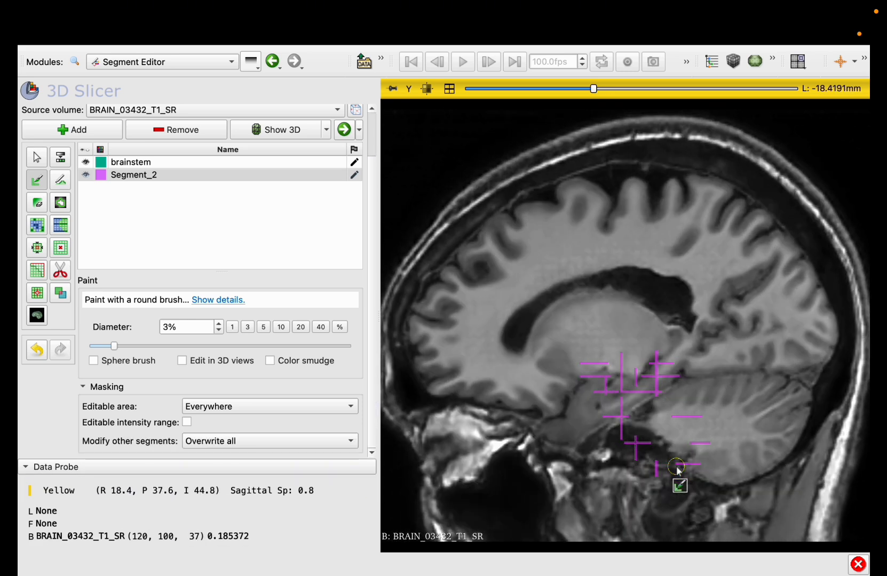
scroll(676, 469, "up", 20)
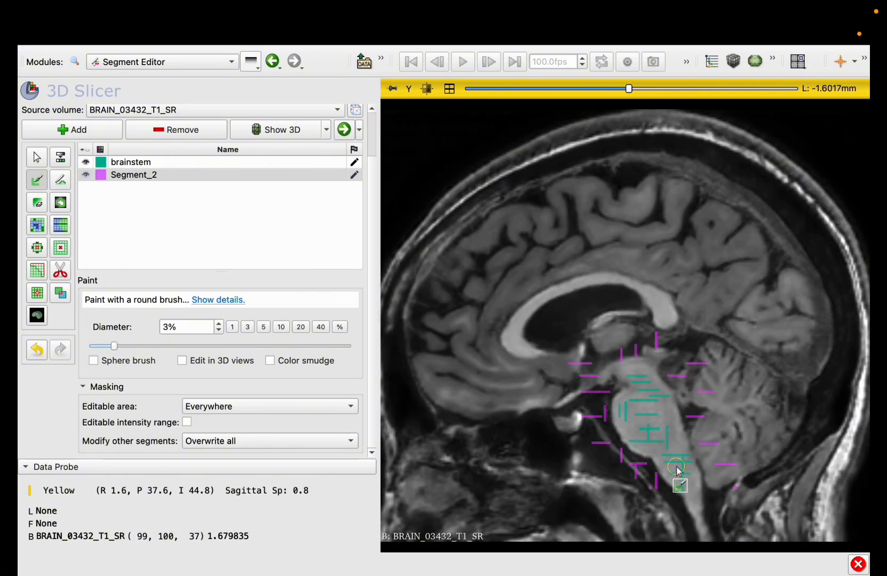
scroll(676, 470, "up", 11)
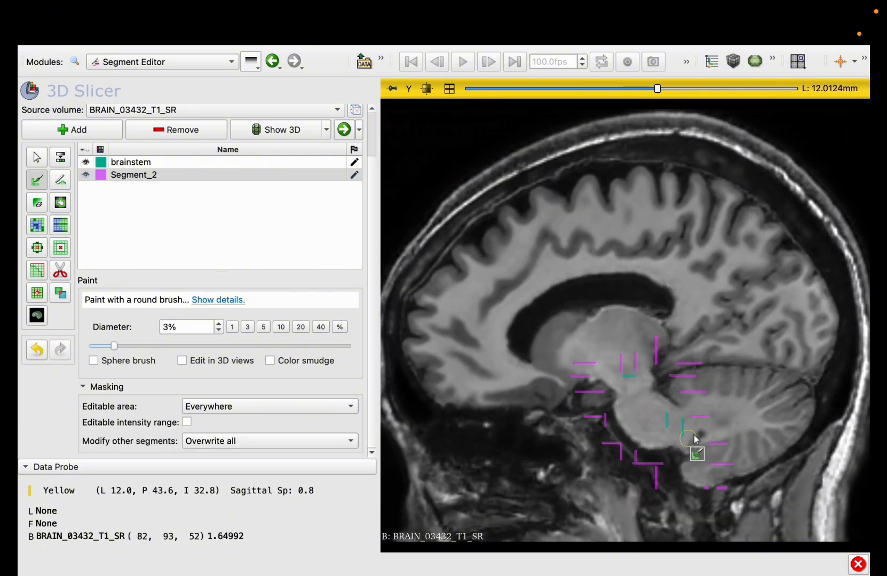
mouse_move(678, 484)
left_mouse_down()
mouse_move(713, 465)
mouse_move(684, 379)
mouse_move(658, 368)
mouse_move(571, 378)
mouse_move(629, 470)
mouse_move(694, 494)
left_mouse_up()
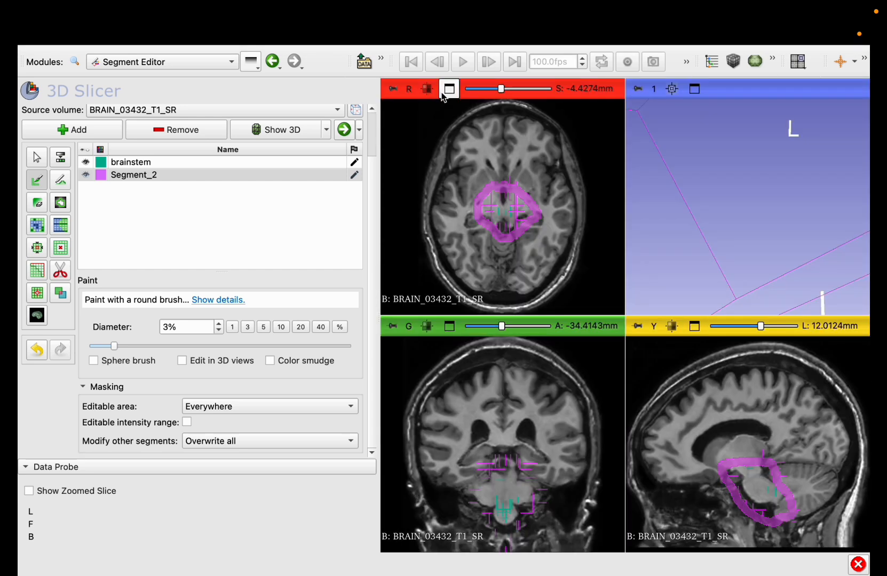
Restore the four-view layout and generate a Grow from seeds preview with the brainstem segment selected.
left_click(449, 89)
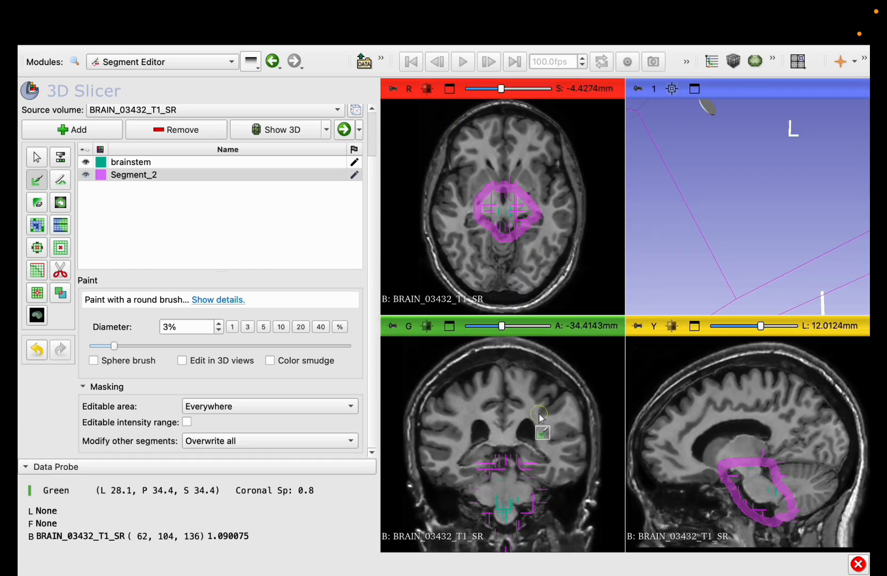
scroll(540, 420, "up", 12)
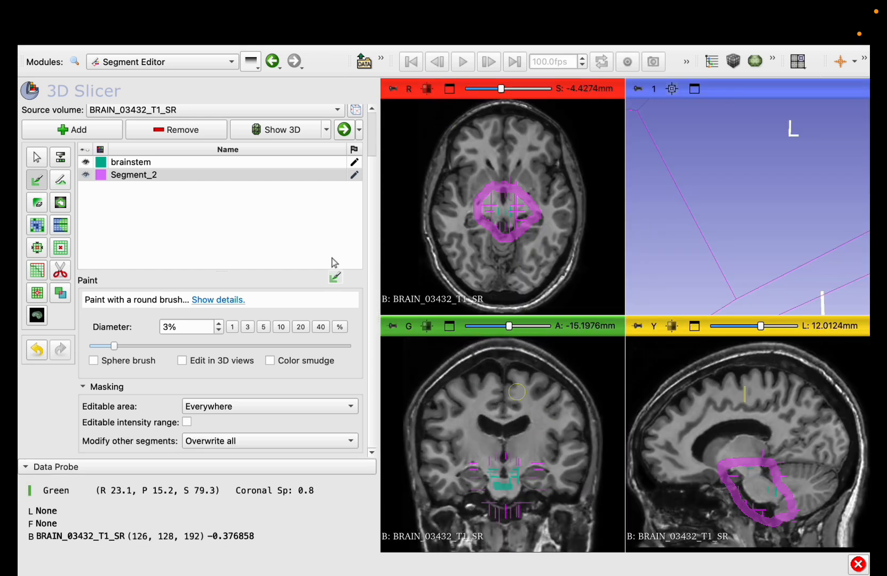
left_click(109, 162)
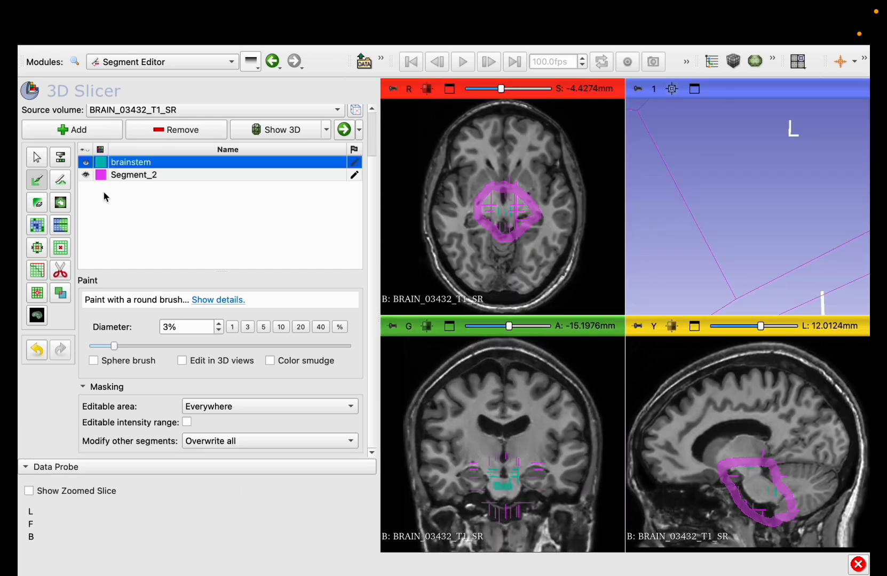
left_click(35, 230)
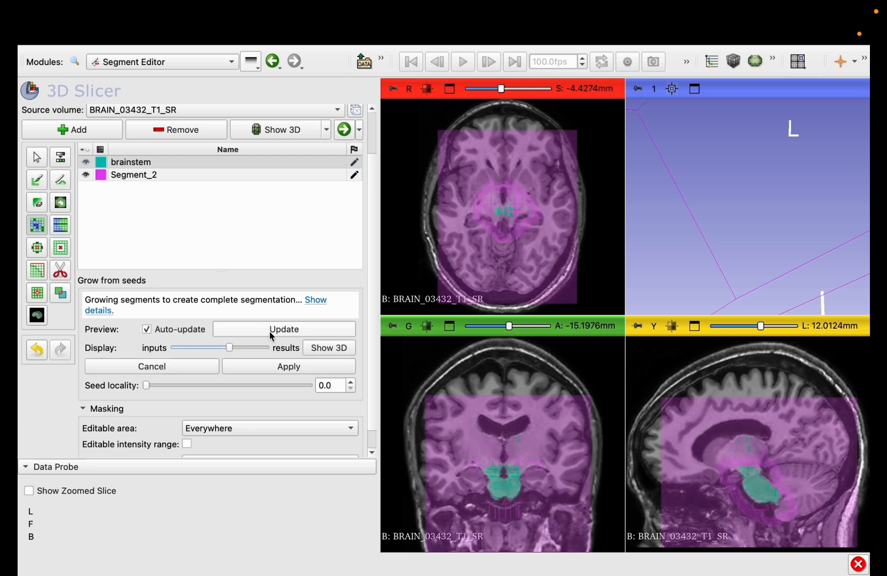
scroll(231, 263, "down", 1)
left_click(163, 154)
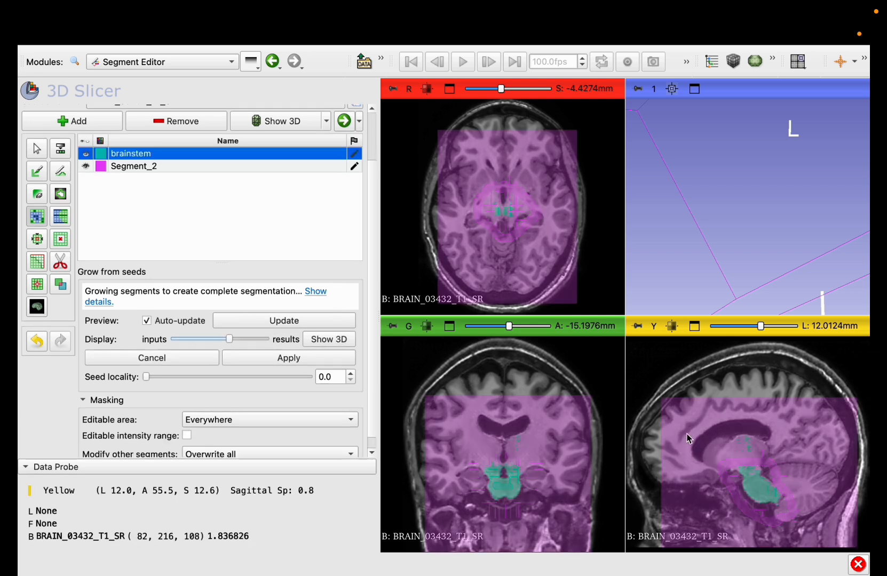
Enlarge the sagittal view and examine the grown segmentation preview across the brainstem slices.
left_click(694, 326)
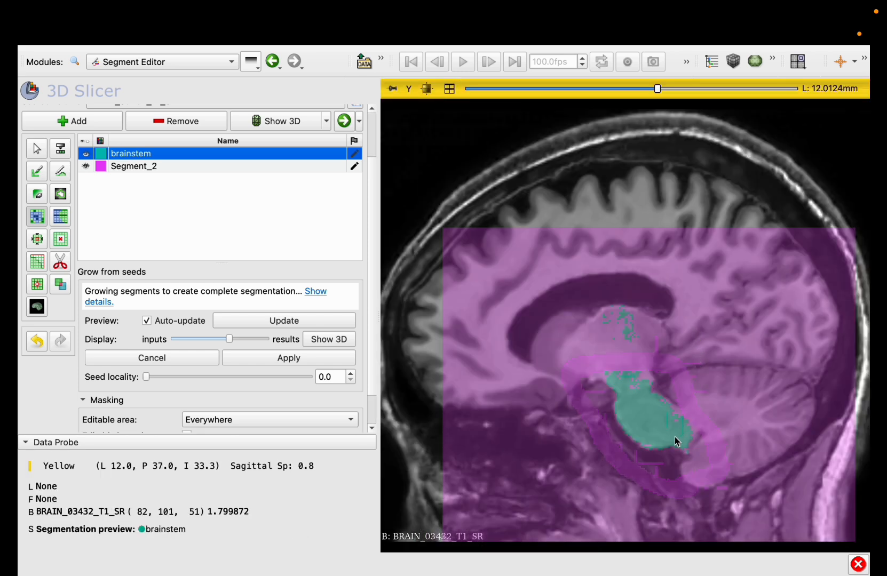
scroll(674, 436, "down", 9)
scroll(674, 437, "up", 12)
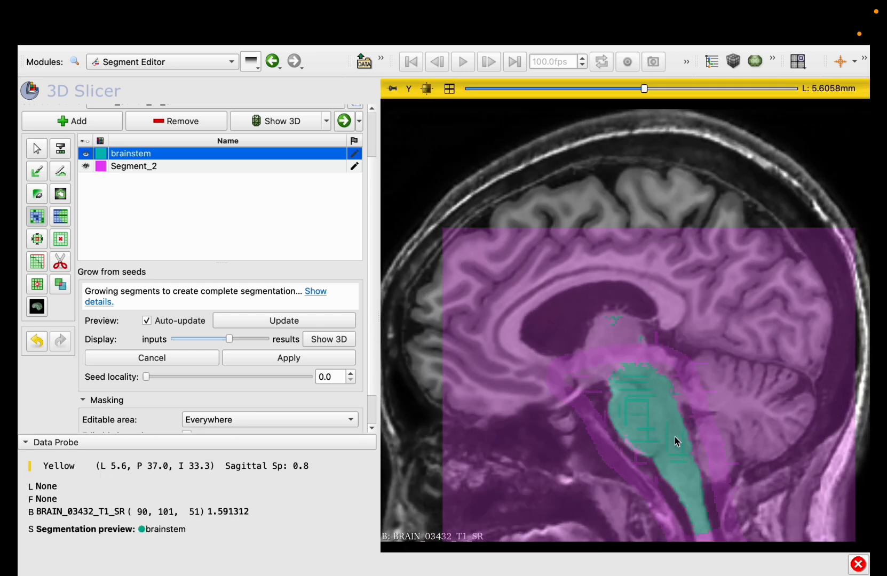
scroll(674, 437, "up", 4)
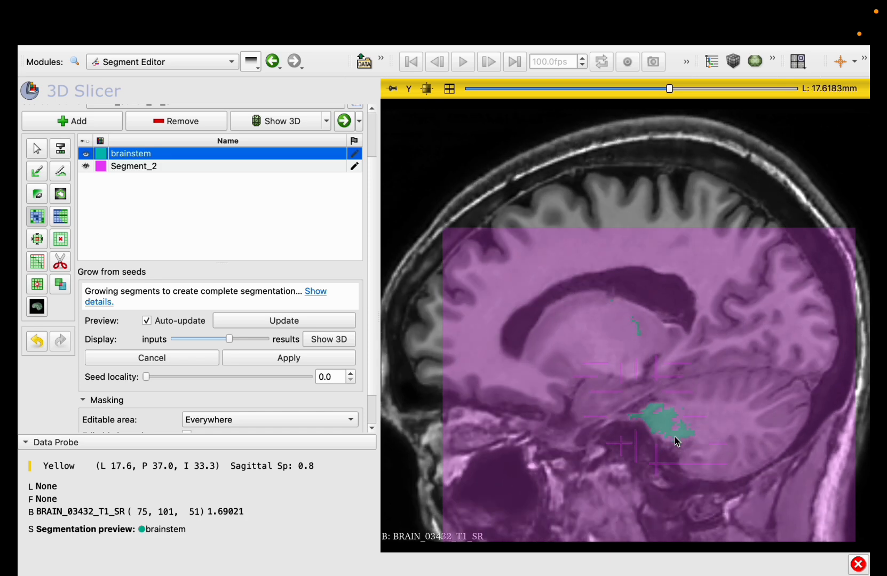
scroll(674, 437, "down", 20)
scroll(674, 437, "up", 1)
scroll(674, 437, "up", 4)
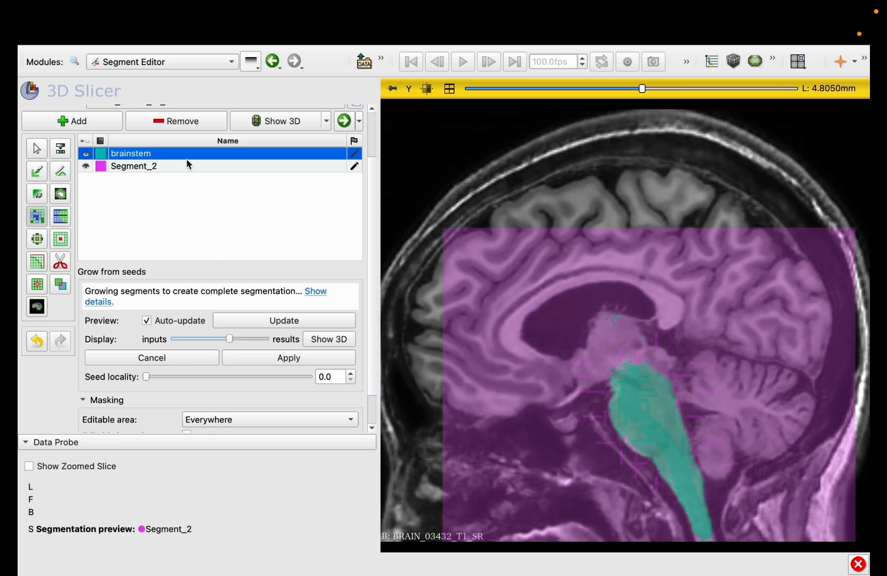
Paint additional brainstem seeds inside the brainstem on the sagittal slices at L 4.8 mm and L 12.0 mm.
left_click(31, 174)
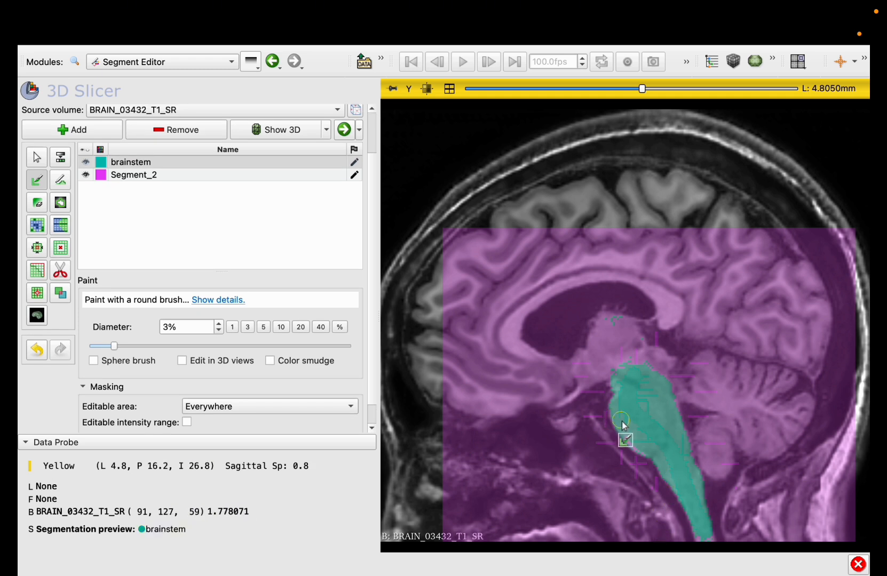
left_click_drag(629, 432, 636, 441)
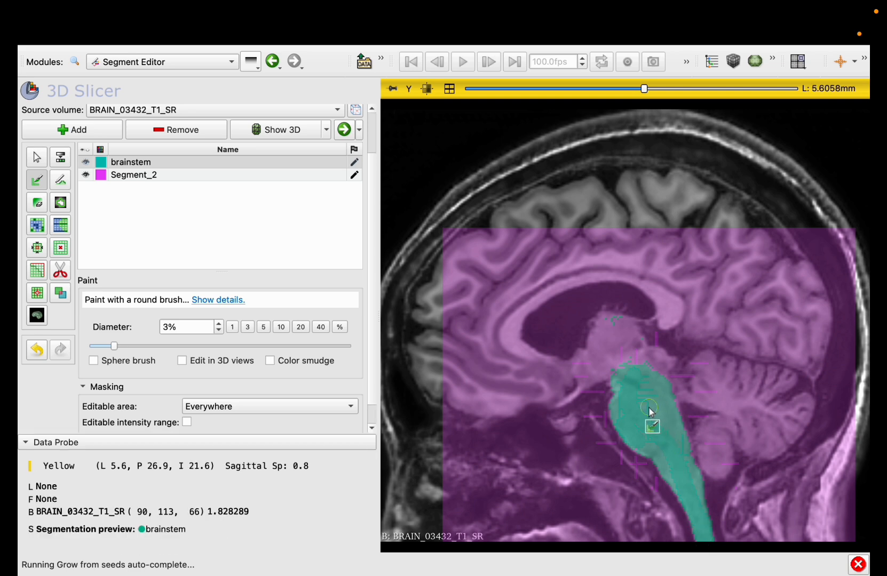
scroll(650, 411, "up", 4)
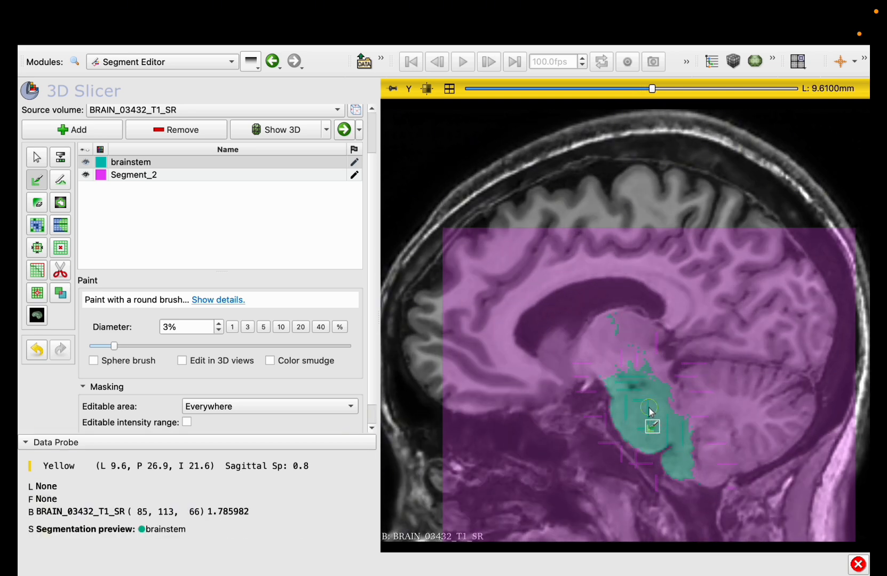
scroll(651, 411, "up", 3)
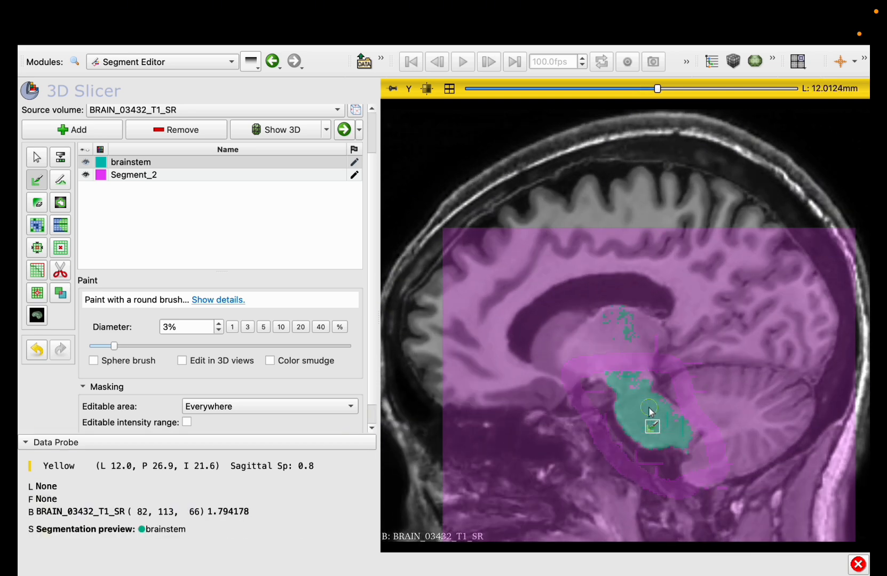
mouse_move(636, 392)
left_mouse_down()
mouse_move(638, 382)
mouse_move(638, 424)
left_mouse_up()
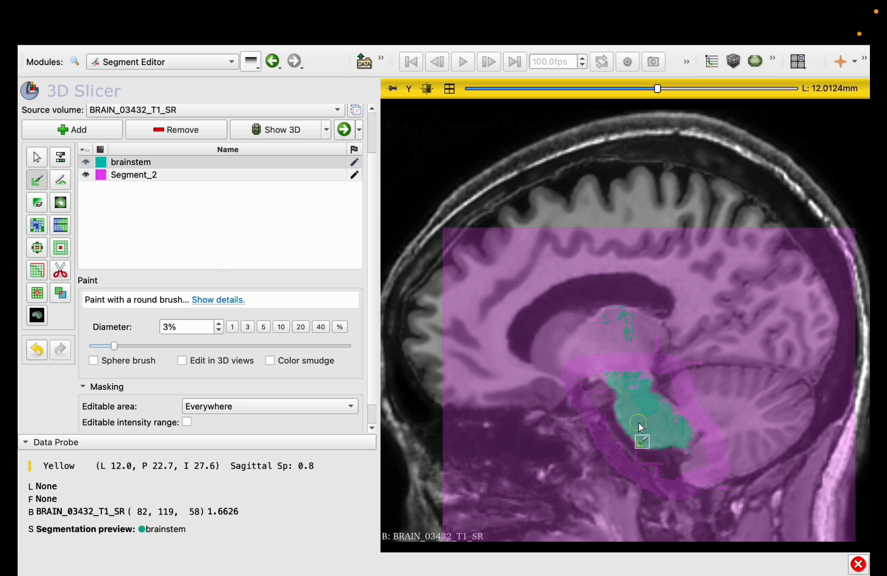
Paint a brainstem seed at the lower tip of the brainstem on the sagittal slice at L 7.2 mm.
scroll(638, 424, "down", 4)
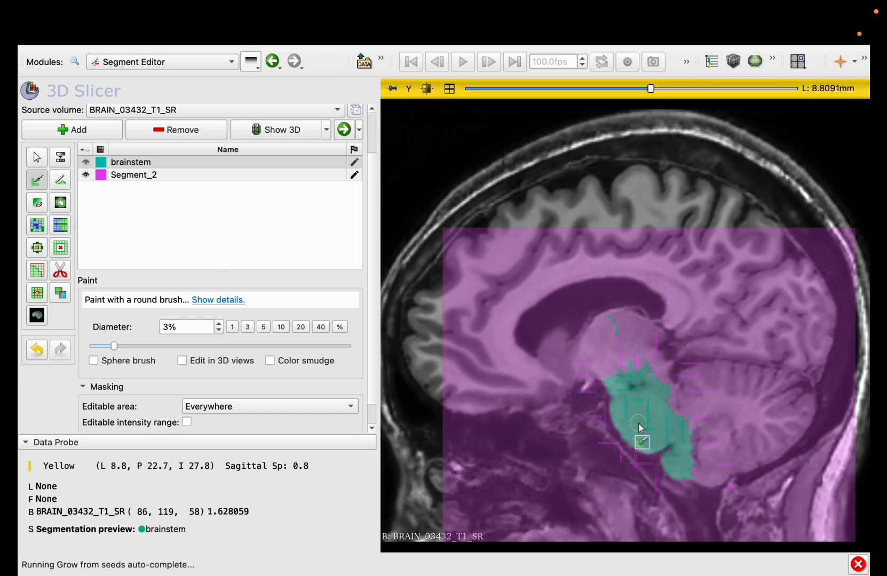
scroll(638, 425, "down", 2)
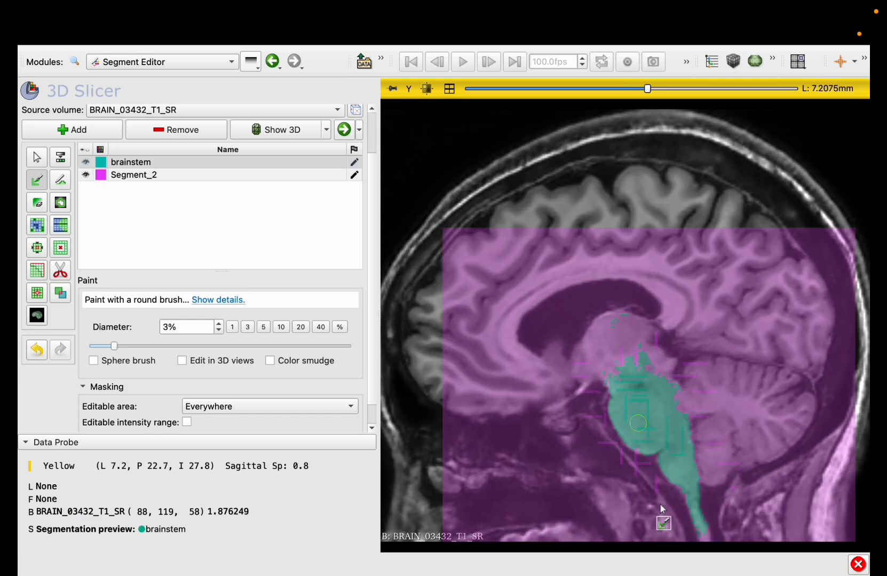
left_click_drag(700, 530, 706, 551)
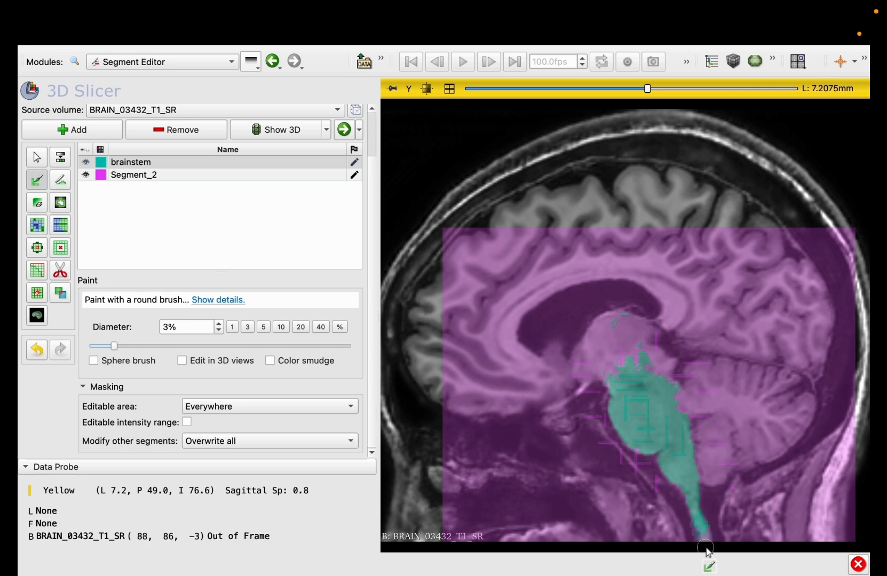
Reduce the brush diameter to 2% and paint brainstem seeds along the upper brainstem on the sagittal slice at L 1.6 mm.
scroll(677, 470, "down", 5)
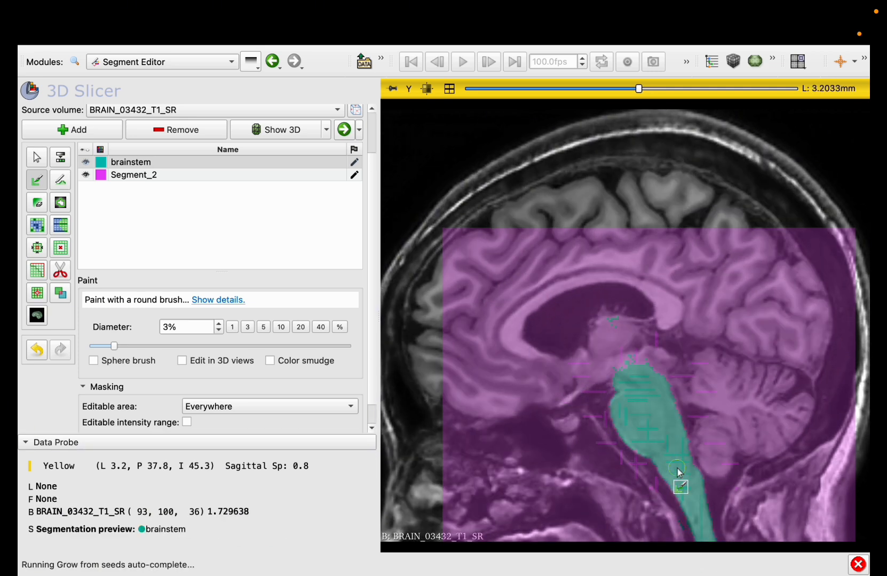
scroll(678, 470, "down", 2)
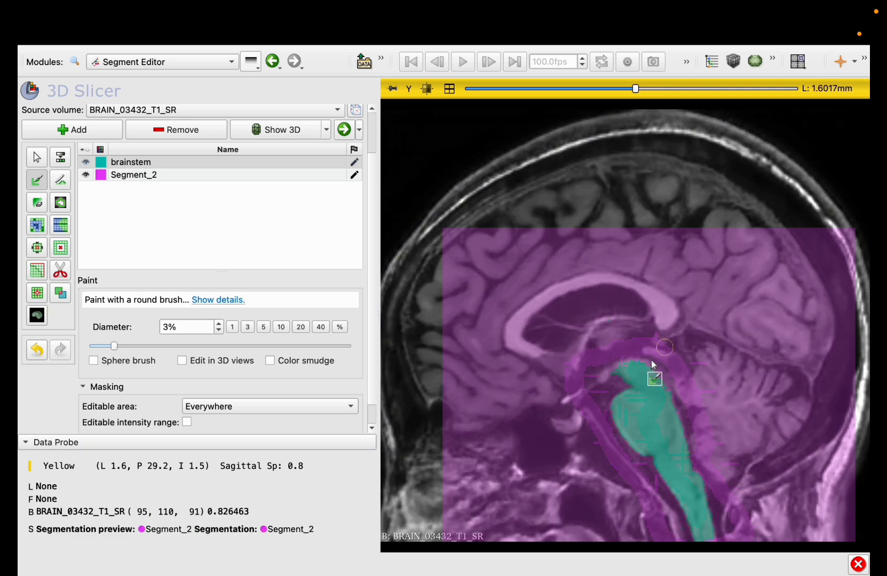
left_click(219, 330)
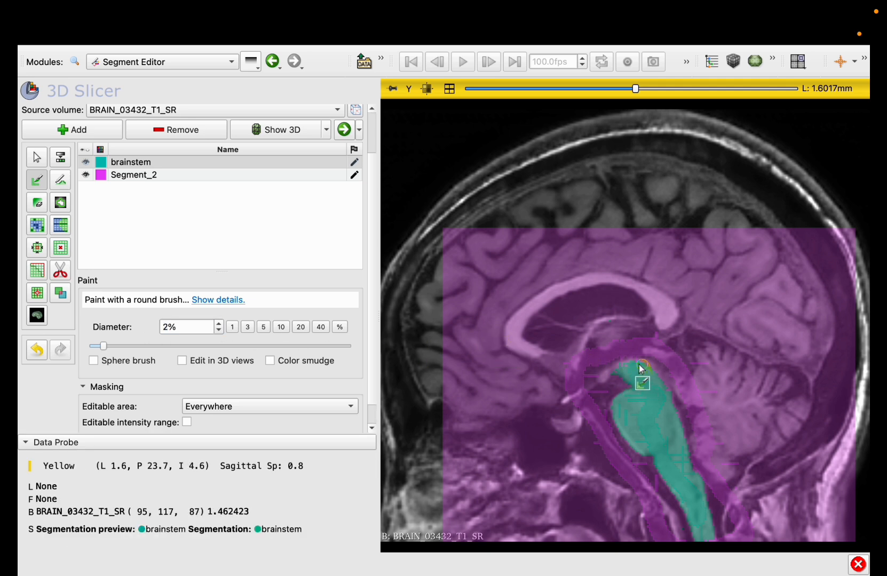
left_click_drag(605, 376, 604, 378)
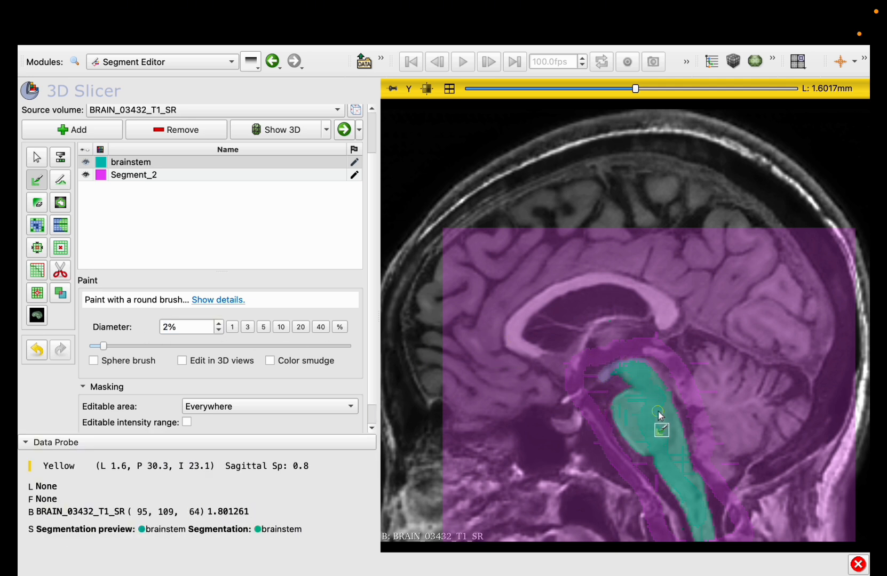
Paint brainstem seeds along the upper edge of the brainstem on the sagittal slice at L -8.8 mm.
scroll(644, 389, "down", 2)
scroll(644, 389, "down", 3)
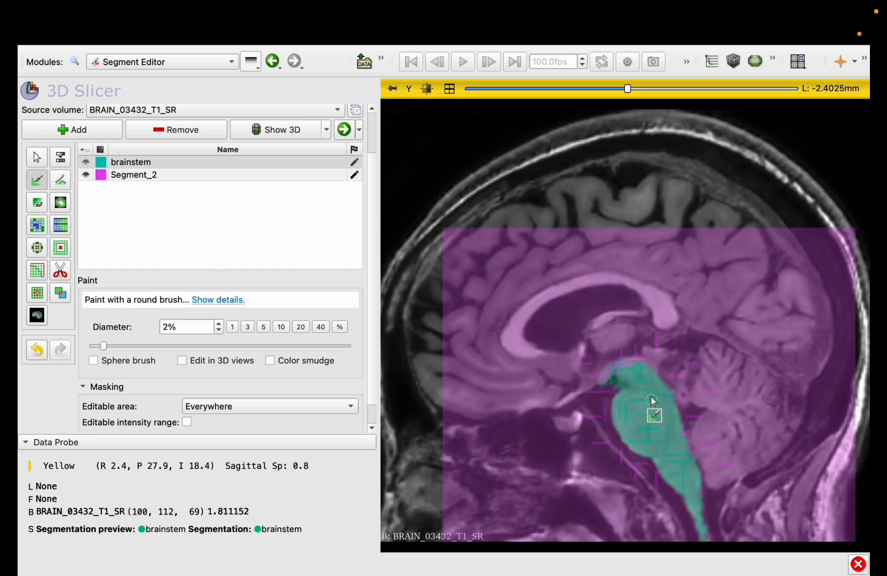
scroll(651, 398, "down", 4)
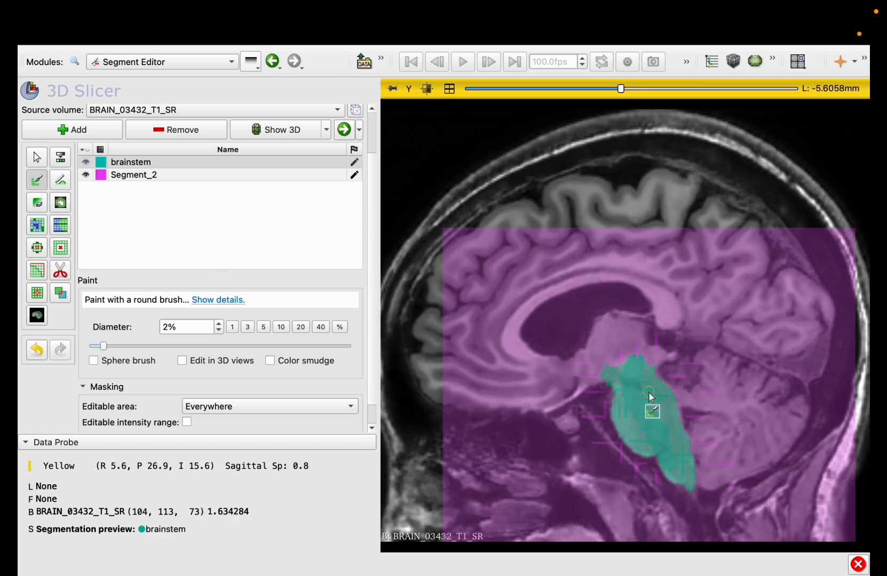
scroll(650, 396, "down", 2)
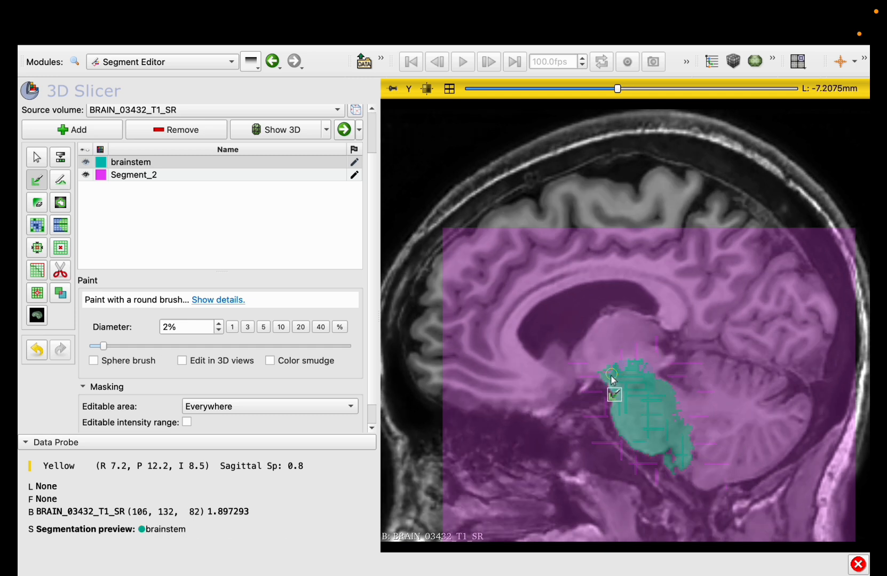
scroll(615, 379, "down", 2)
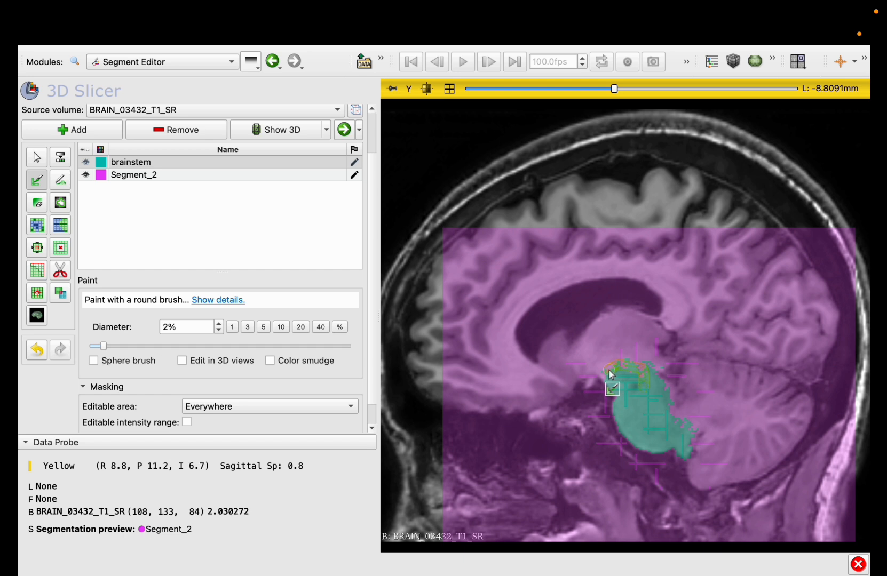
left_click_drag(584, 388, 596, 394)
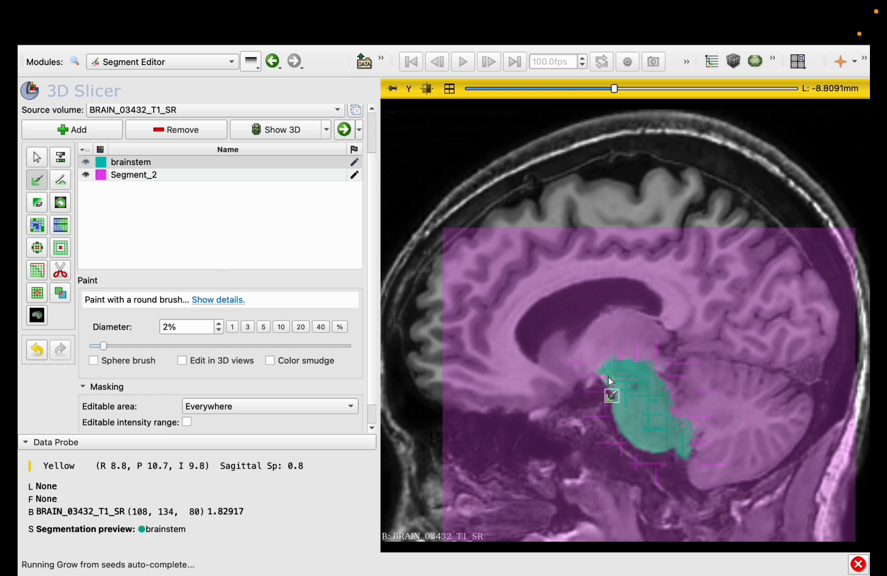
Paint brainstem seeds in the upper brainstem at L -10.4 mm and check the preview on slices out to L -13.6 mm.
scroll(642, 419, "down", 2)
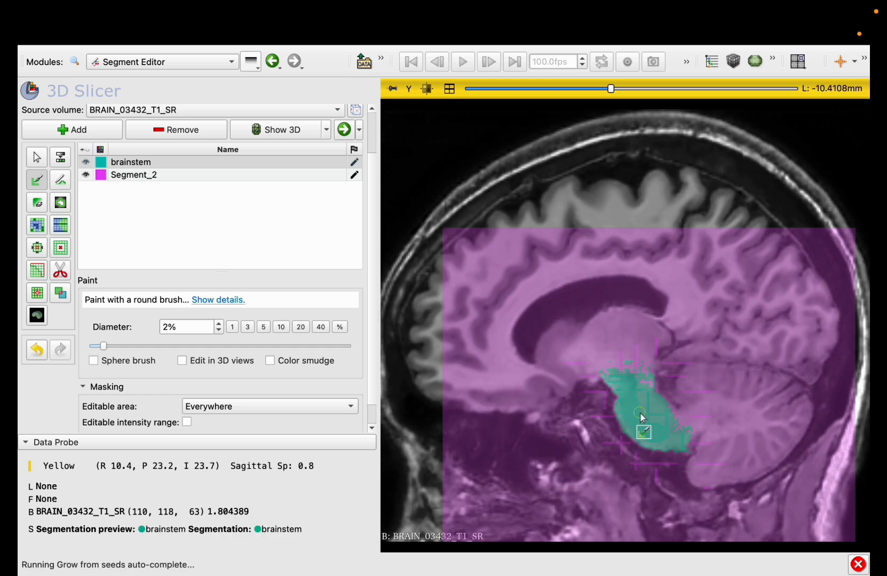
left_click_drag(645, 389, 619, 377)
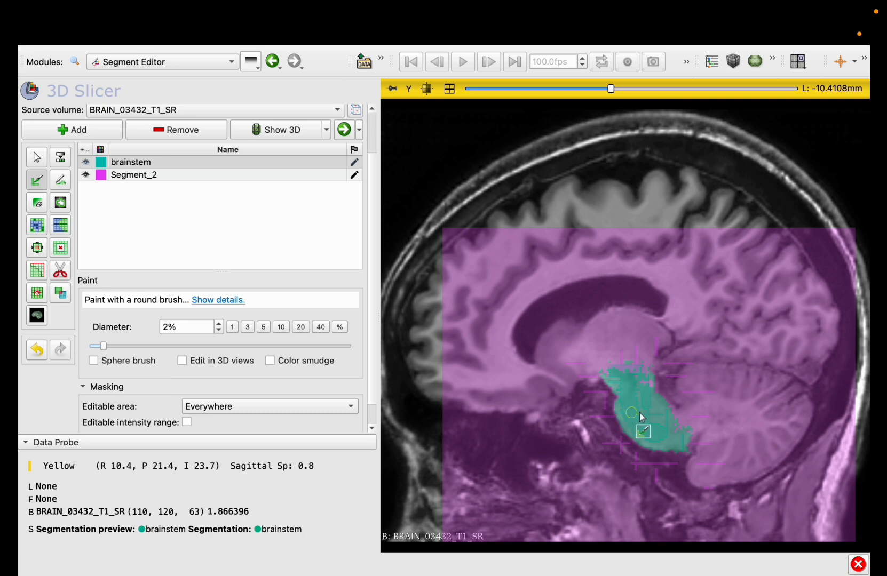
scroll(643, 415, "down", 3)
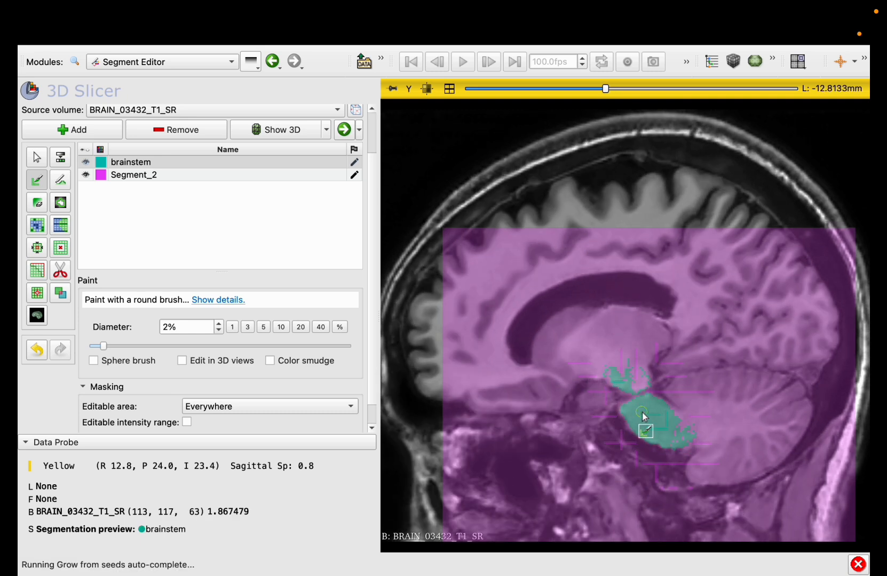
scroll(643, 417, "up", 5)
scroll(643, 417, "down", 6)
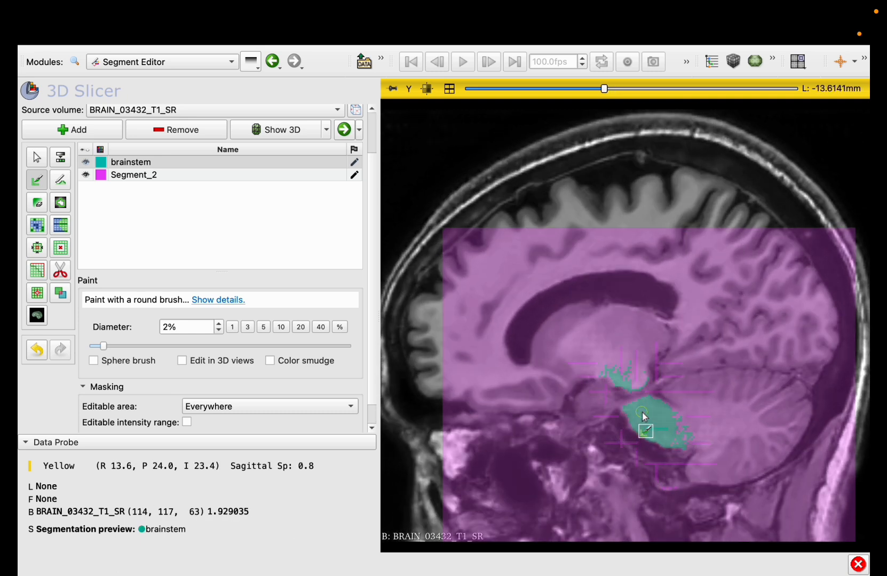
Paint a brainstem seed at the lower posterior edge of the brainstem on the sagittal slice at L -13.6 mm.
left_click_drag(681, 438, 690, 443)
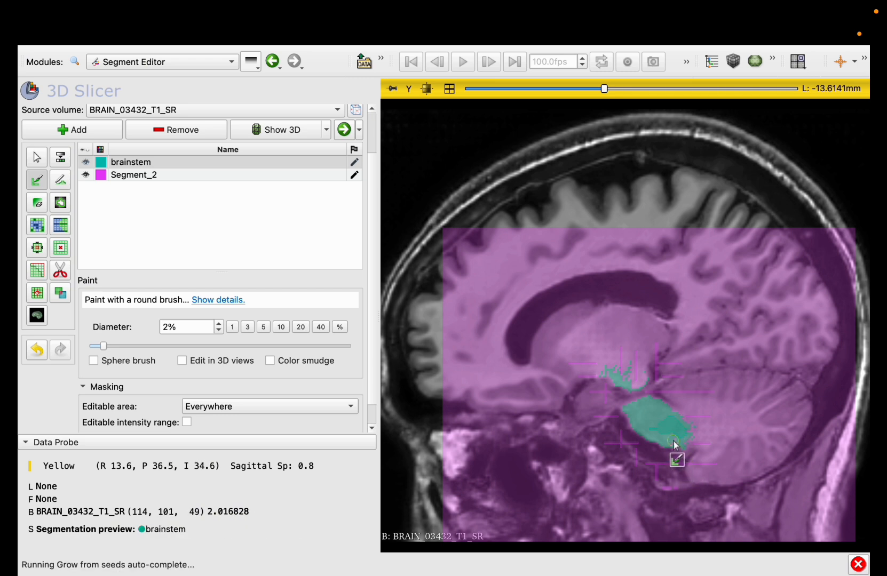
scroll(678, 446, "down", 6)
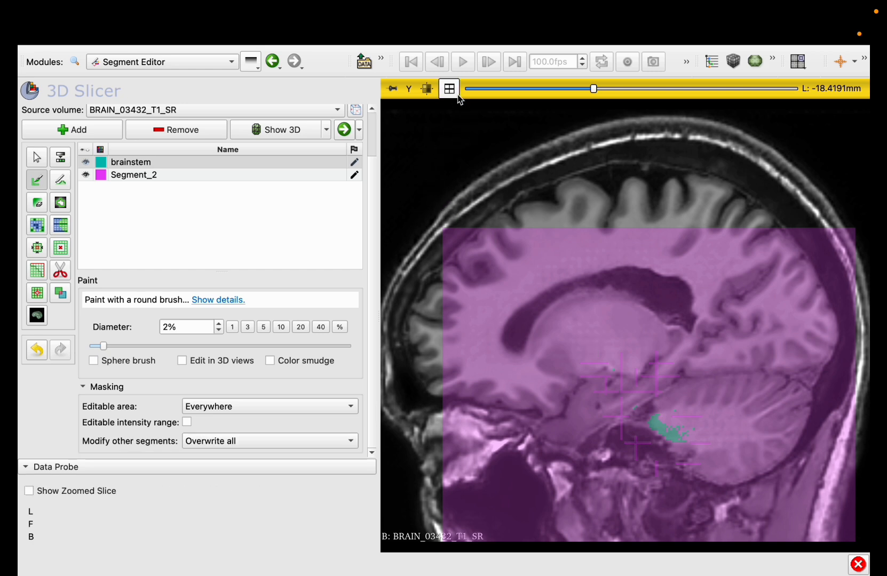
Switch to the coronal view alone and paint a brainstem seed at the upper lateral edge of the brainstem at A -25.6 mm.
left_click(449, 88)
left_click(450, 325)
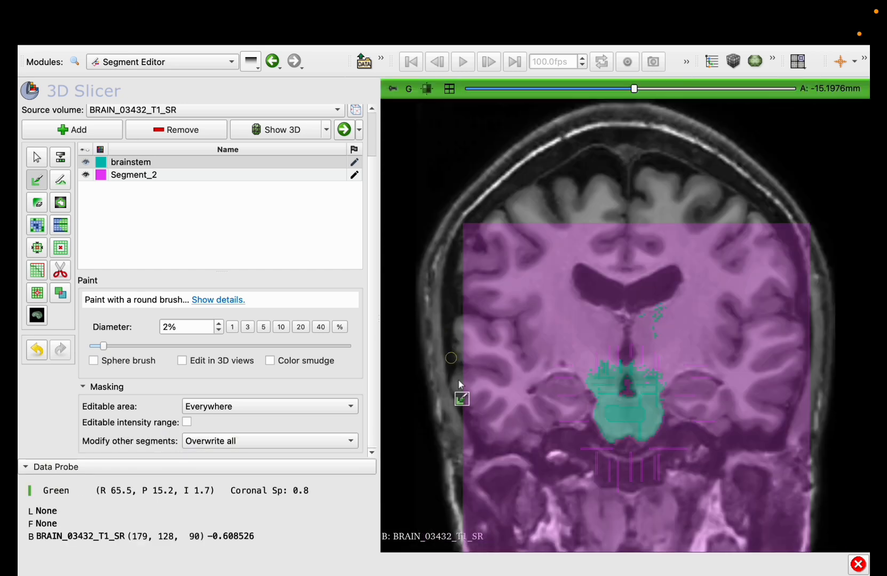
scroll(559, 359, "up", 6)
scroll(558, 359, "up", 2)
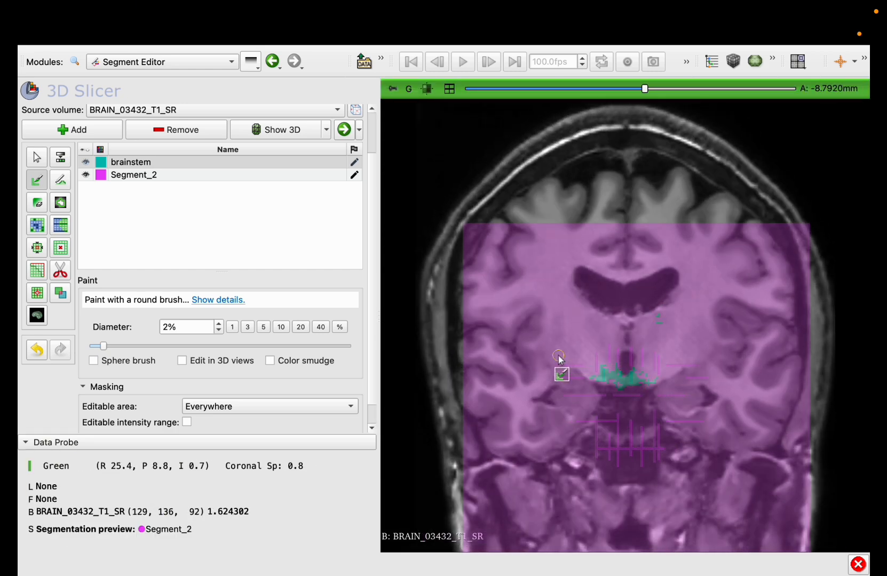
scroll(559, 359, "down", 13)
scroll(559, 359, "down", 6)
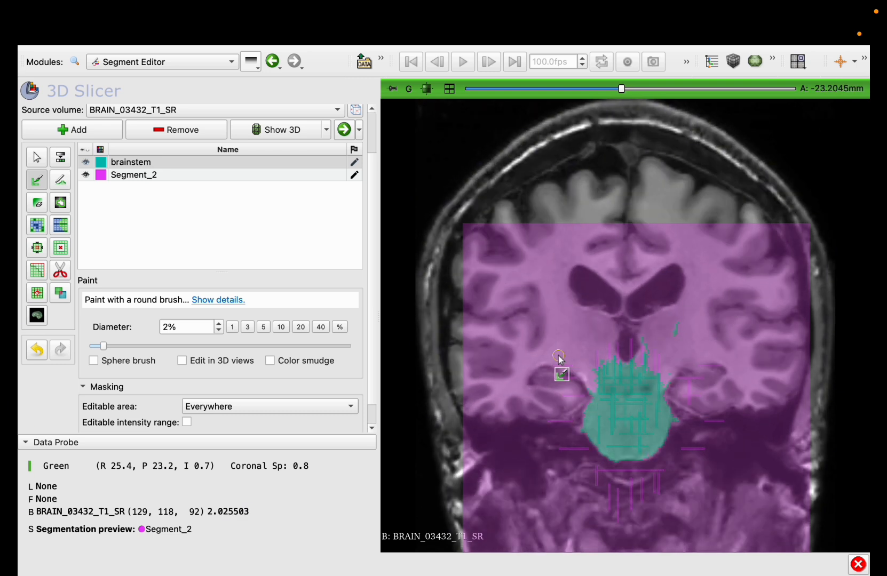
scroll(558, 359, "down", 2)
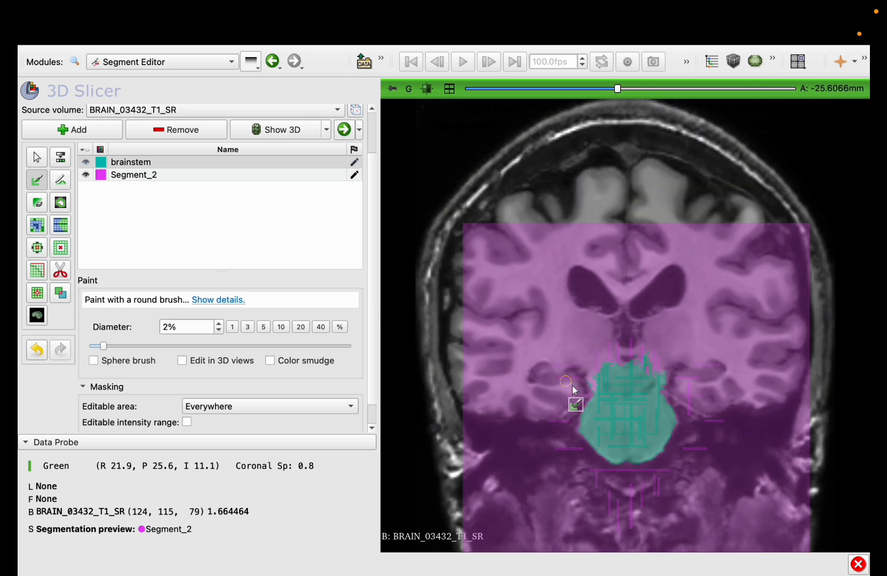
left_click_drag(590, 373, 596, 391)
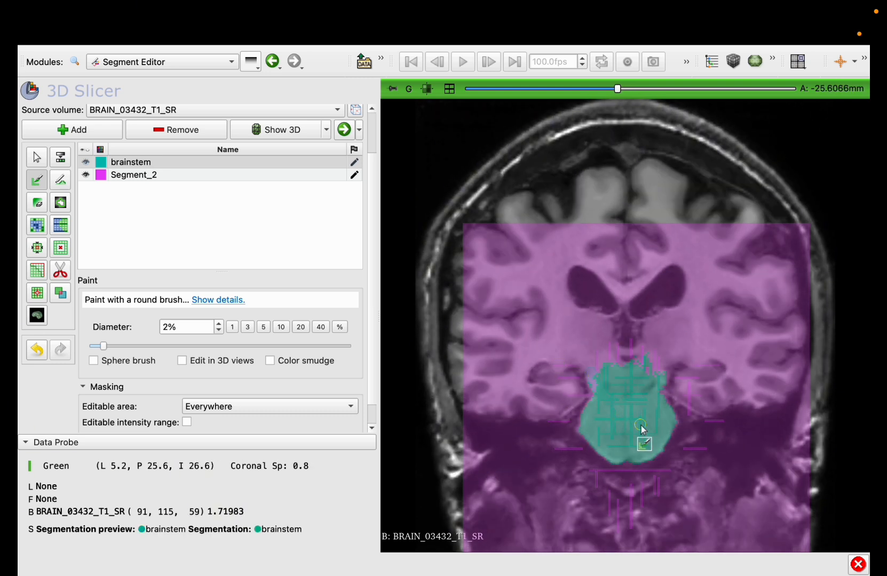
Paint brainstem seeds along both lateral edges of the brainstem on the coronal slices at A -30.4 mm and A -32.8 mm.
scroll(641, 430, "down", 6)
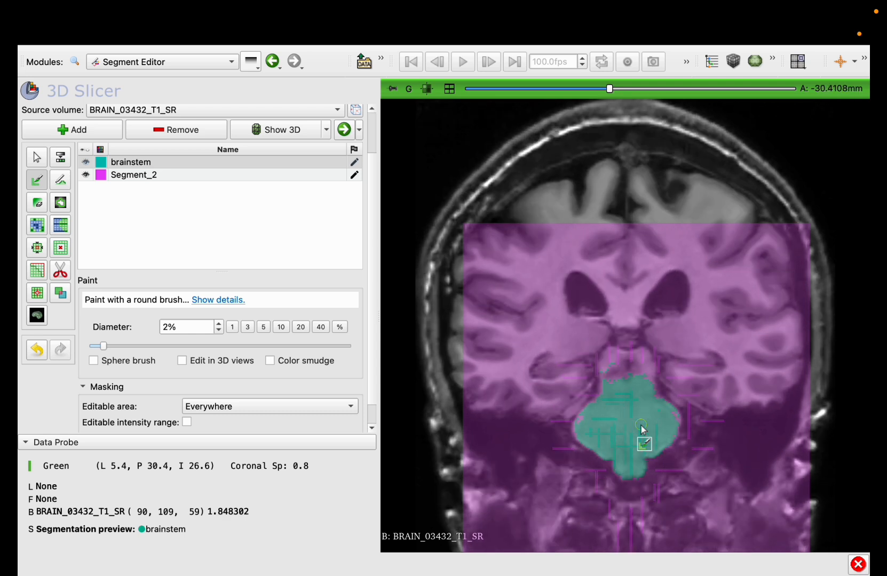
mouse_move(582, 426)
left_mouse_down()
mouse_move(613, 434)
mouse_move(673, 423)
left_mouse_up()
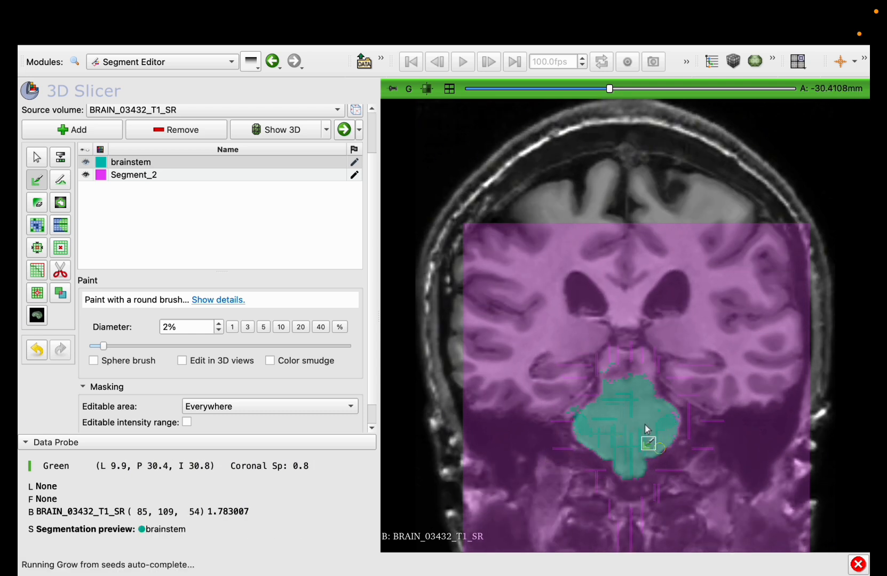
scroll(624, 427, "down", 3)
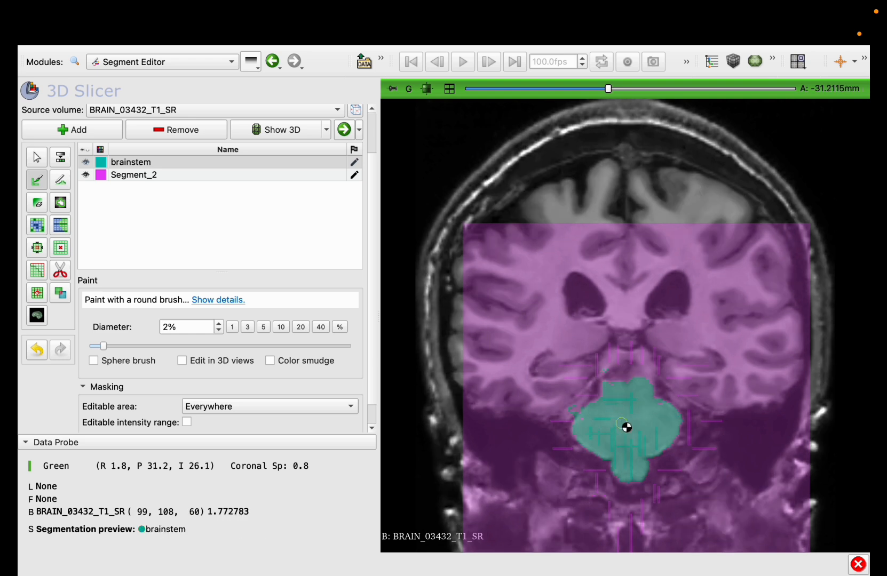
left_click_drag(658, 425, 679, 420)
left_click_drag(590, 438, 580, 426)
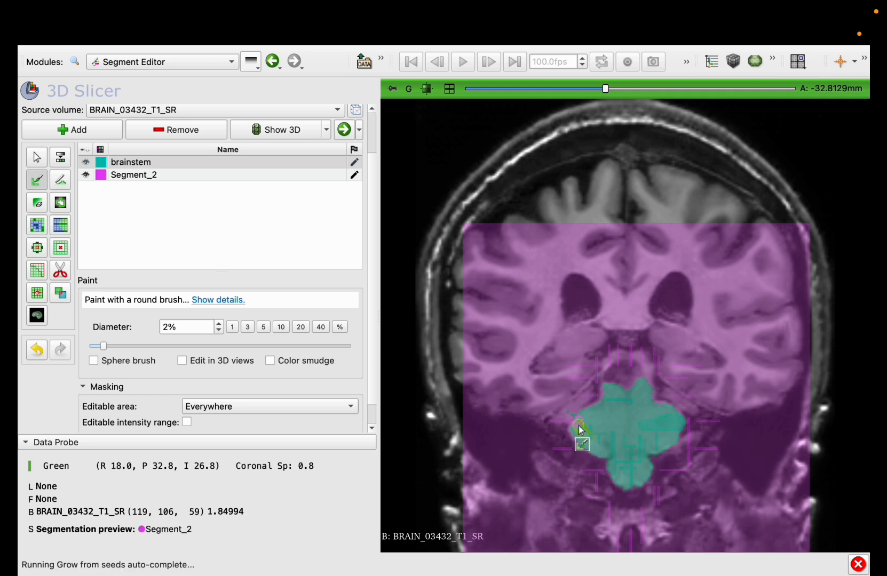
Paint brainstem seeds in the lateral parts of the brainstem on the coronal slices at A -36.8 mm and A -38.4 mm.
scroll(628, 444, "down", 2)
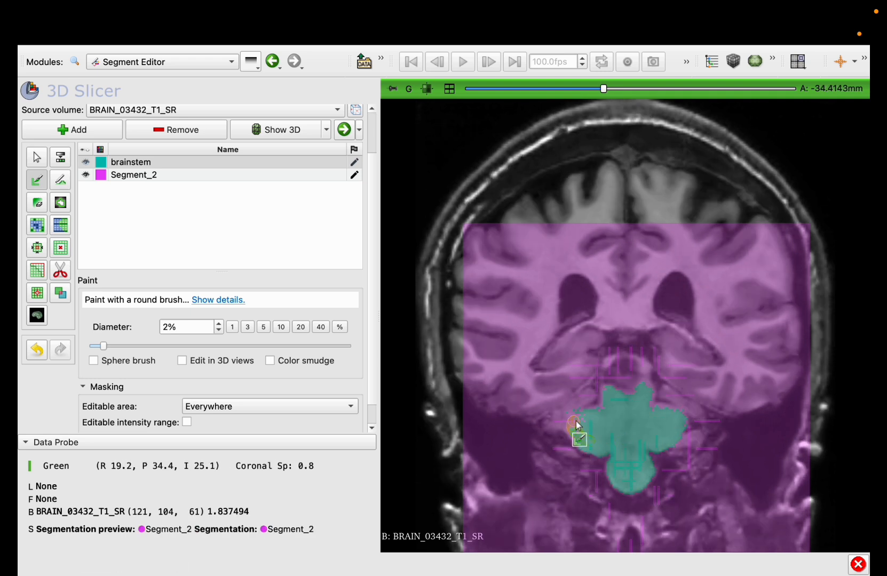
scroll(601, 441, "down", 3)
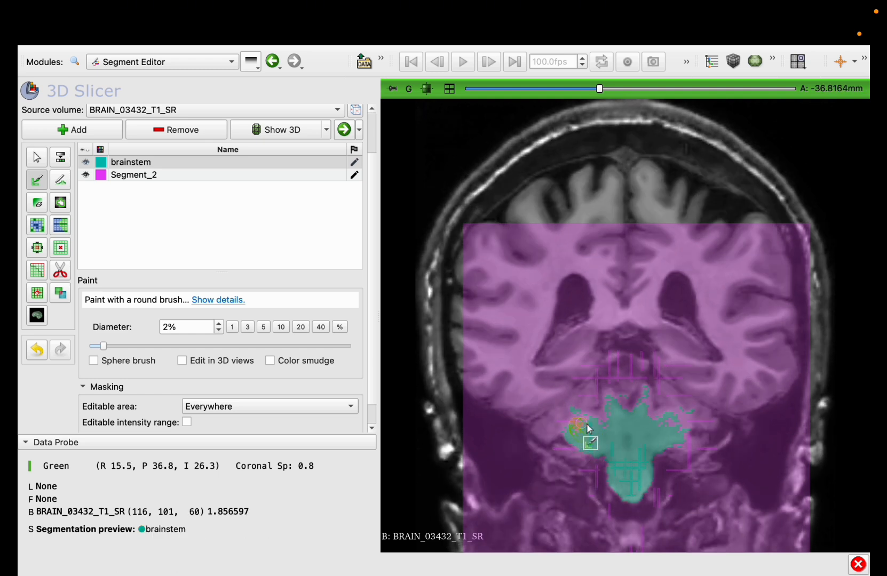
left_click_drag(587, 424, 603, 420)
left_click_drag(684, 436, 681, 435)
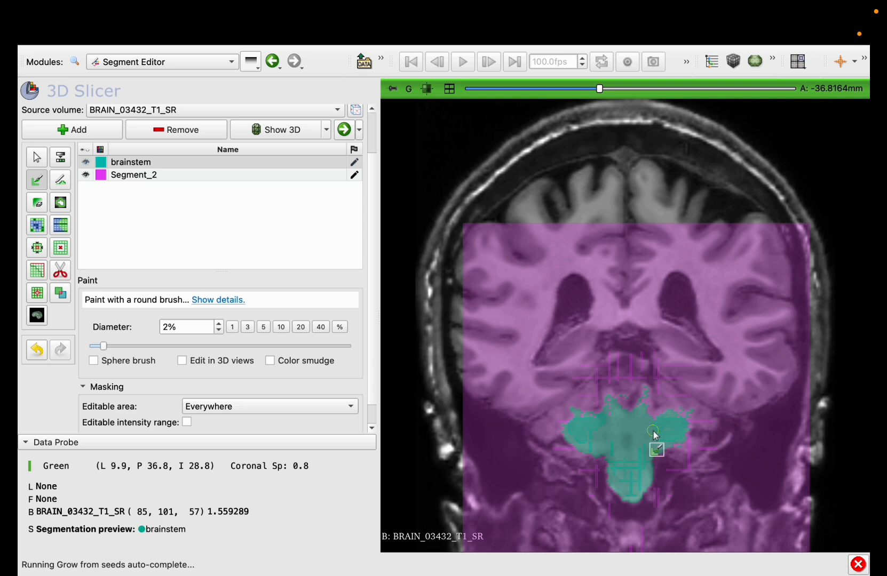
scroll(654, 434, "down", 2)
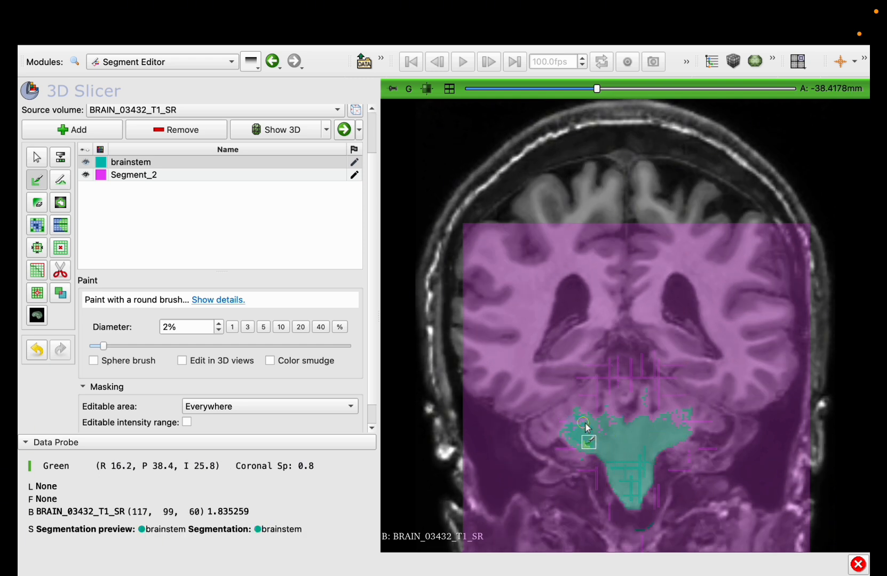
left_click_drag(686, 426, 668, 433)
scroll(668, 433, "down", 8)
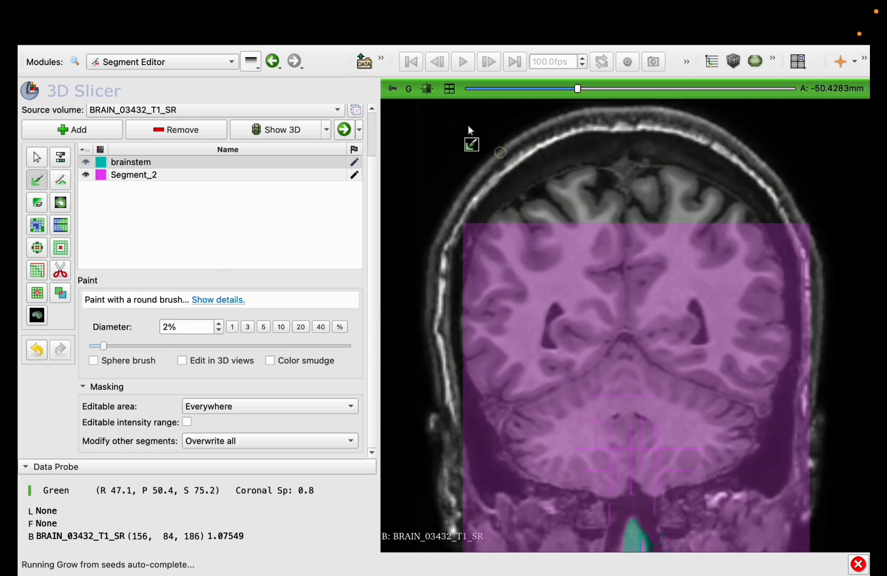
Switch to the axial view alone and paint brainstem seeds along both sides of the upper brainstem at S -10.0 mm.
left_click(449, 89)
left_click(450, 89)
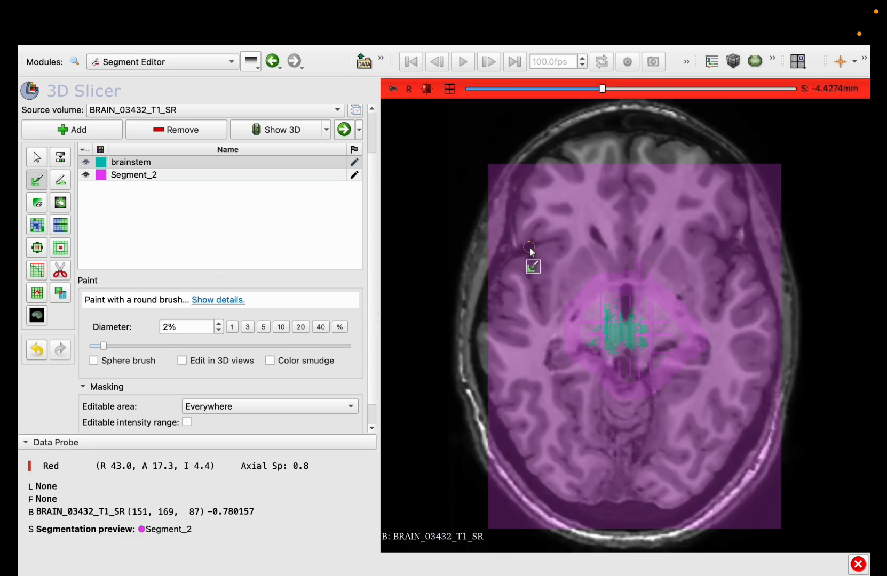
scroll(532, 227, "up", 3)
scroll(531, 227, "down", 1)
scroll(530, 226, "down", 9)
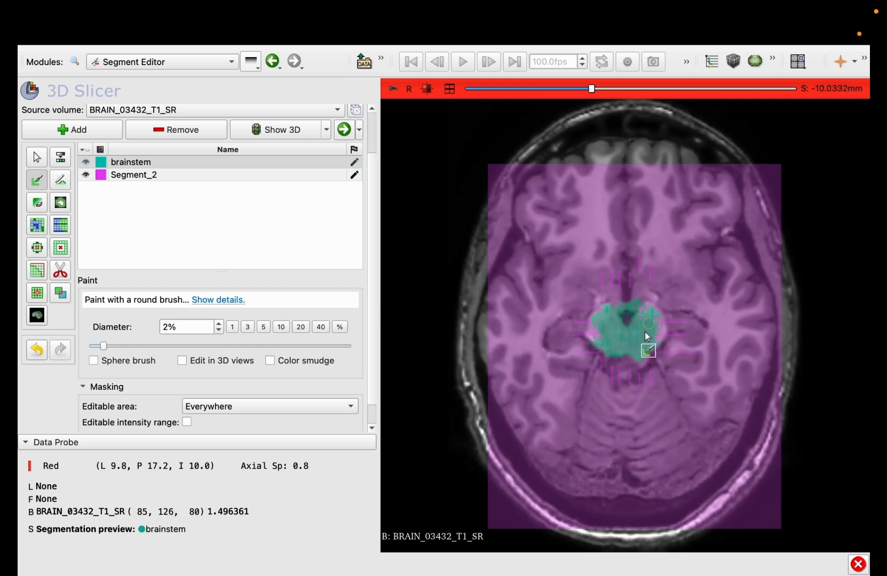
scroll(645, 332, "up", 3, "ctrl")
left_click_drag(645, 350, 664, 349)
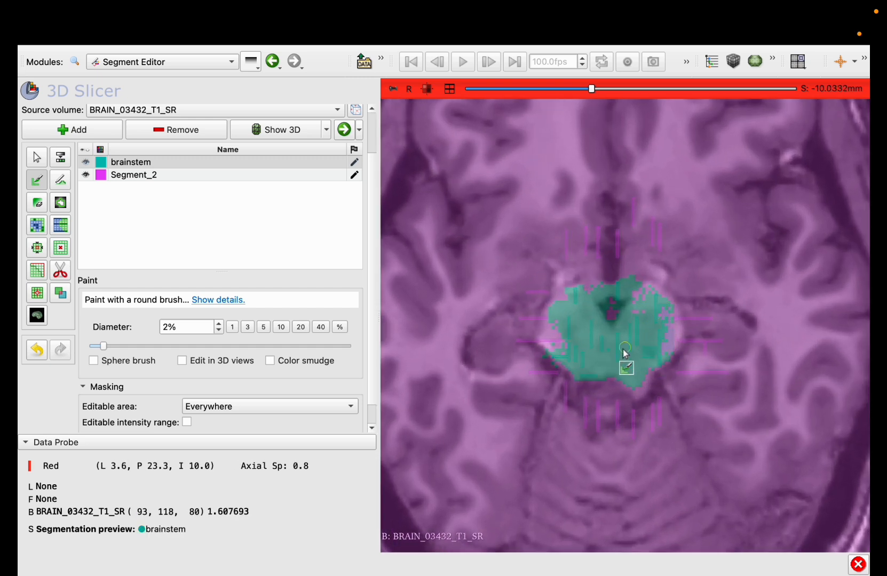
mouse_move(589, 357)
left_mouse_down()
mouse_move(554, 344)
mouse_move(555, 329)
left_mouse_up()
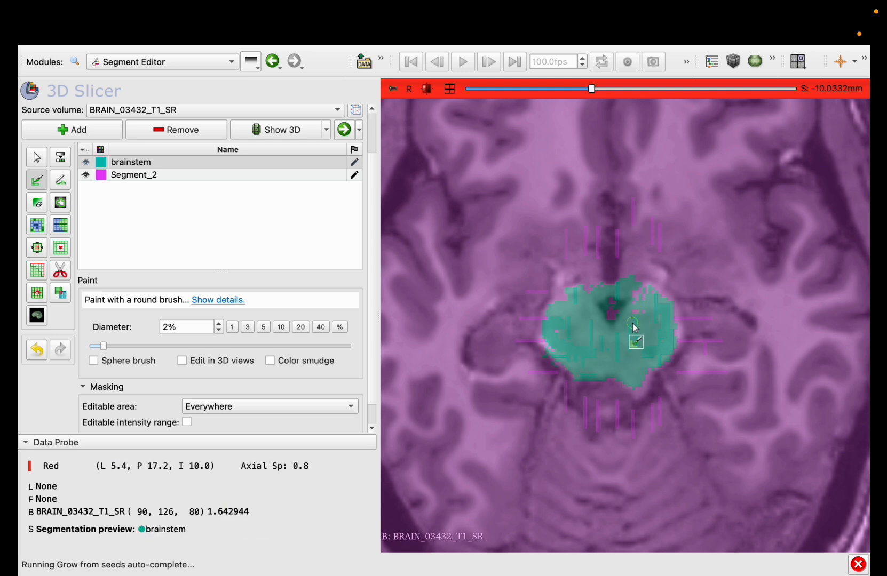
left_click_drag(641, 293, 673, 324)
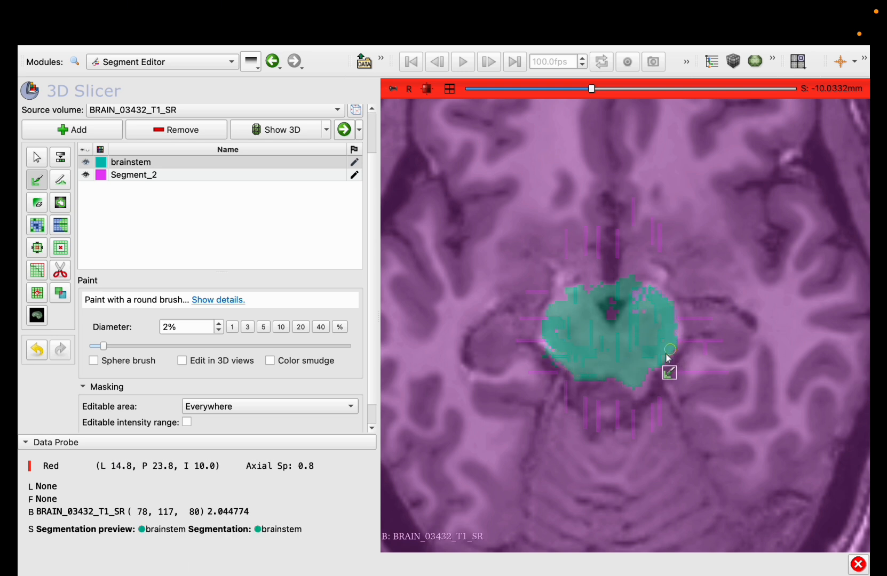
left_click_drag(580, 351, 552, 342)
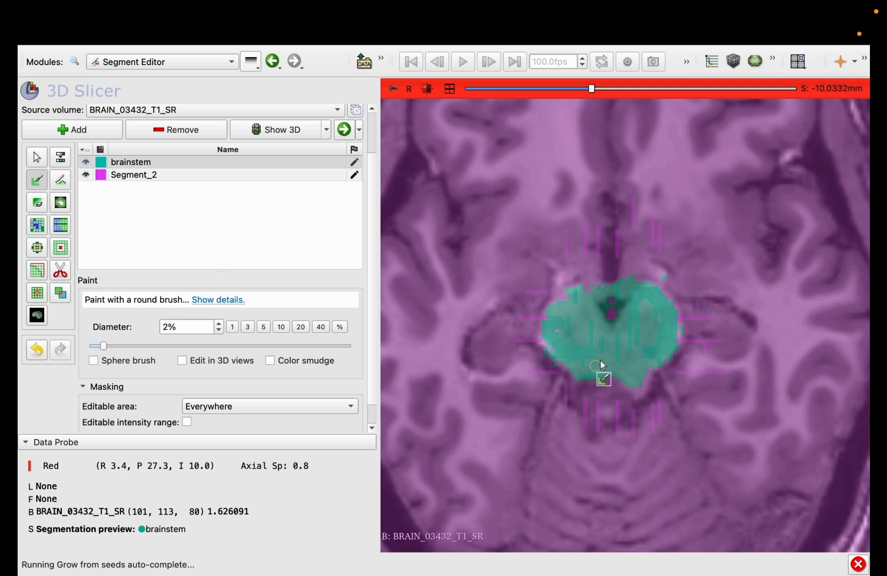
Paint brainstem seeds at both lateral edges of the upper brainstem on the axial slice at S -9.2 mm.
scroll(604, 361, "down", 5)
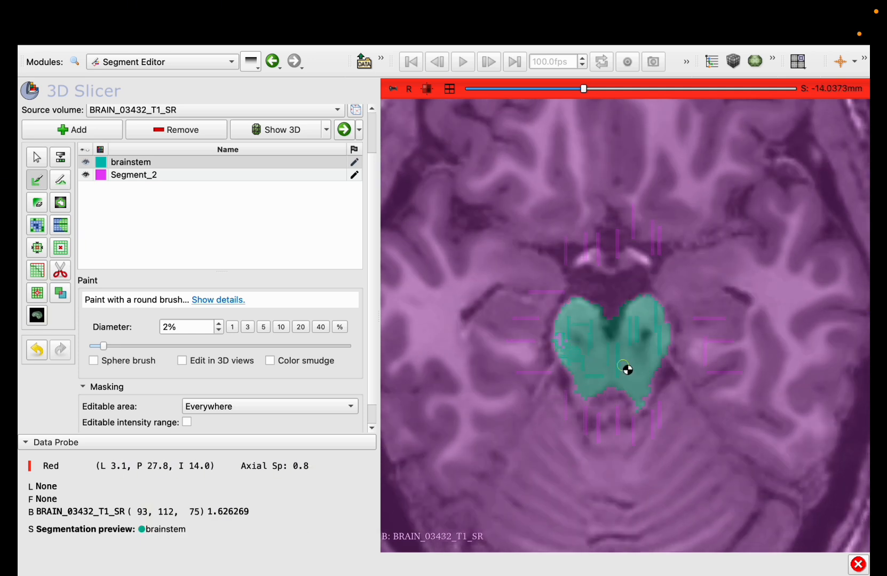
scroll(628, 370, "up", 11)
scroll(625, 368, "down", 4)
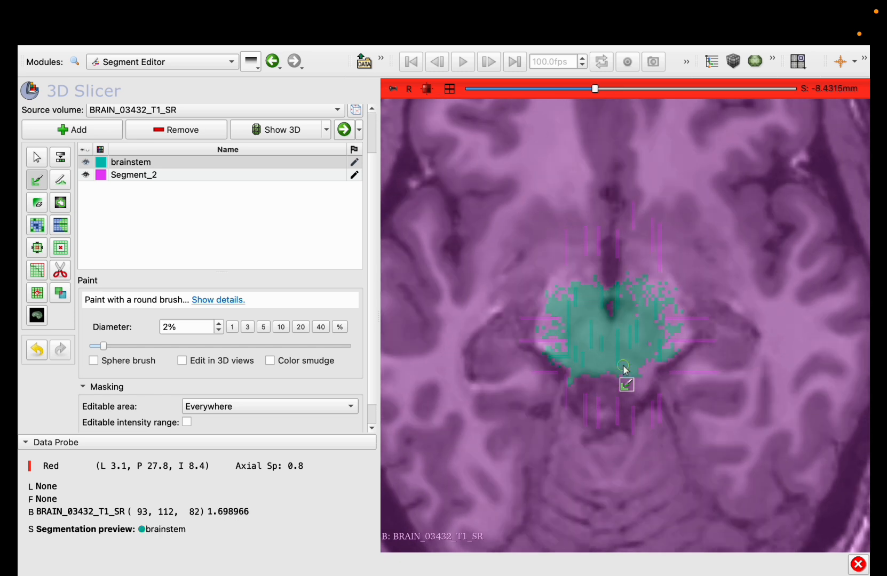
scroll(623, 368, "down", 1)
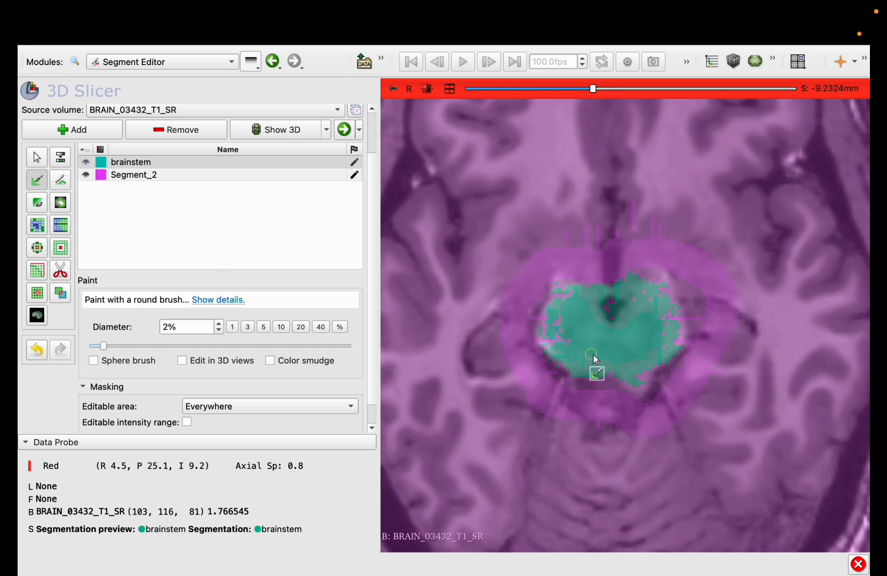
left_click_drag(652, 343, 672, 342)
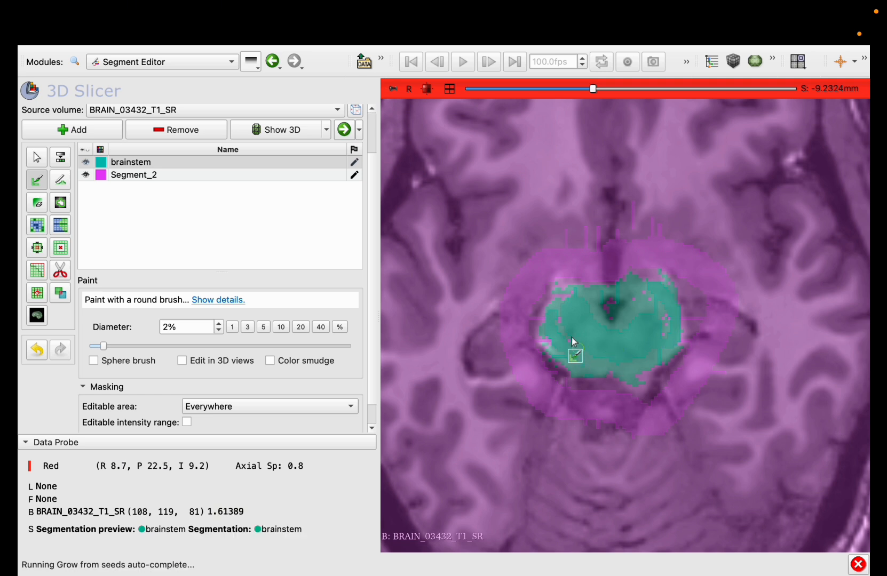
left_click_drag(550, 339, 549, 341)
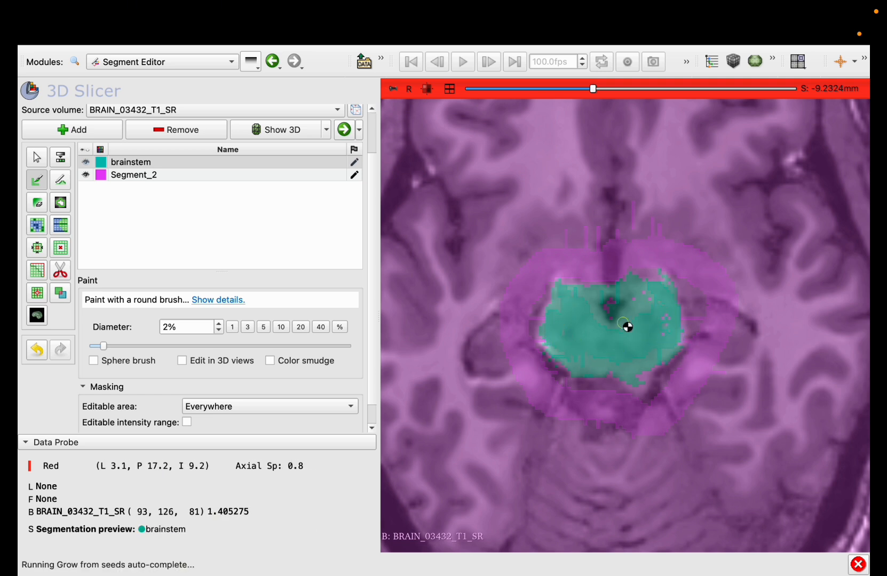
Paint Segment_2 seeds over the leaked area in front and to the patient's left of the spinal cord on the axial slice at S -68.5 mm.
scroll(627, 327, "down", 2)
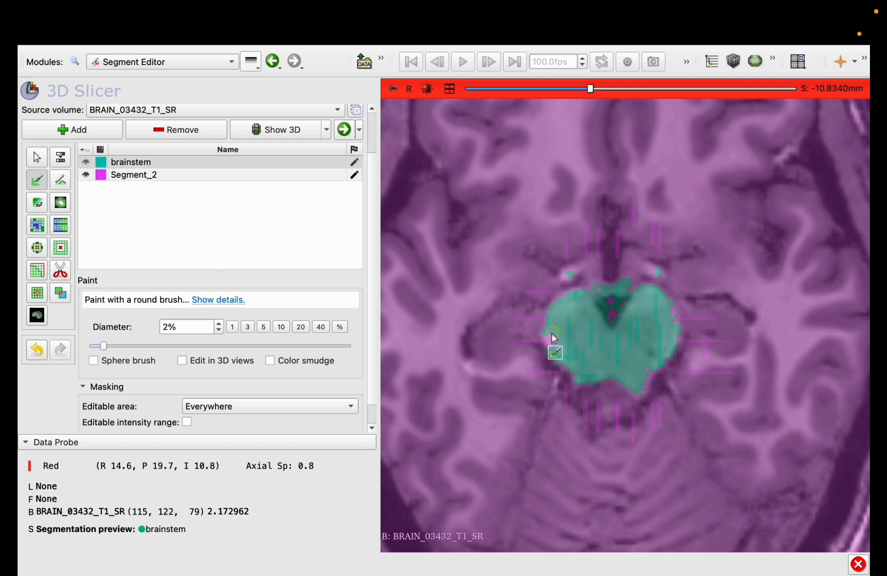
scroll(595, 355, "up", 5)
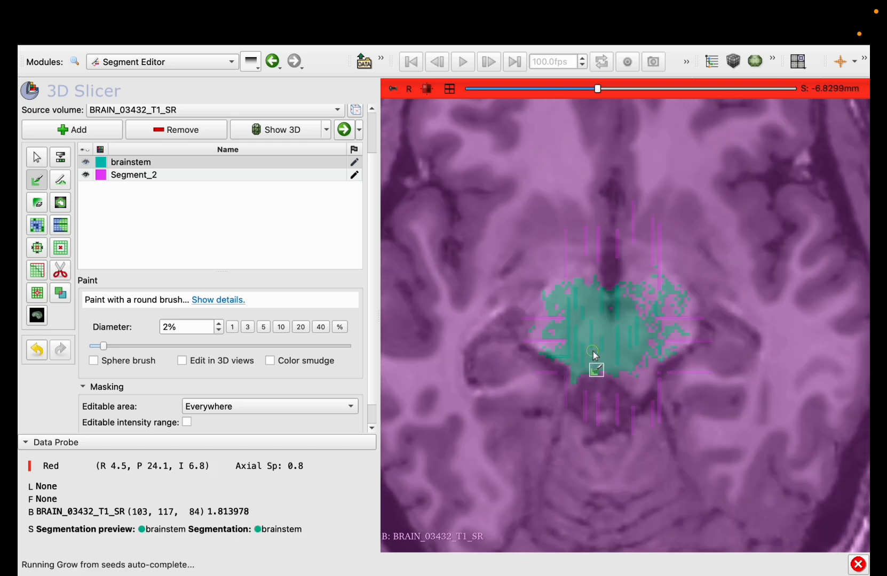
scroll(594, 355, "down", 20)
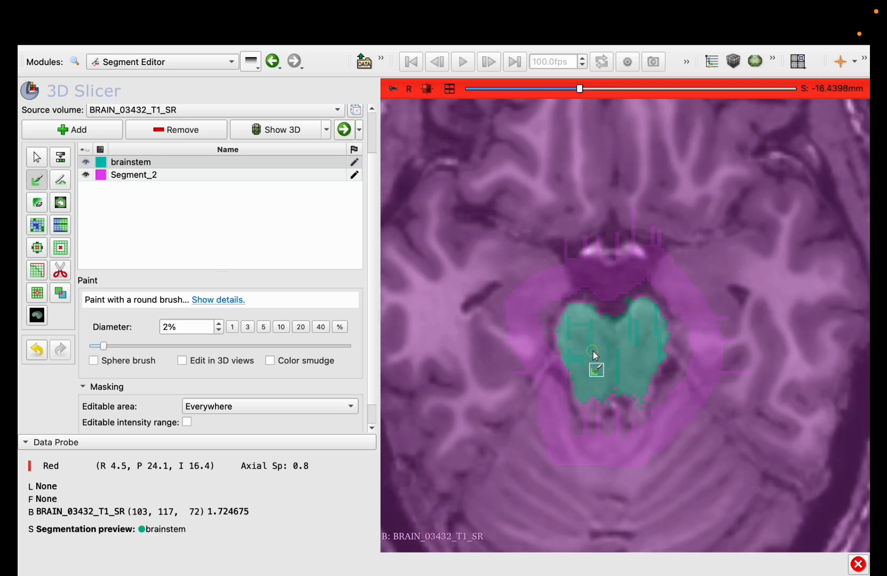
scroll(594, 354, "down", 20)
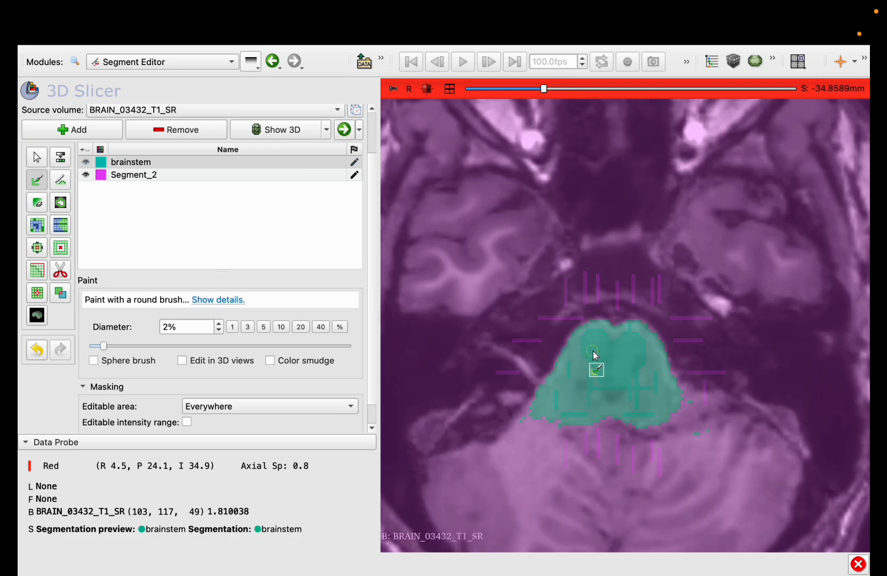
scroll(593, 351, "down", 13)
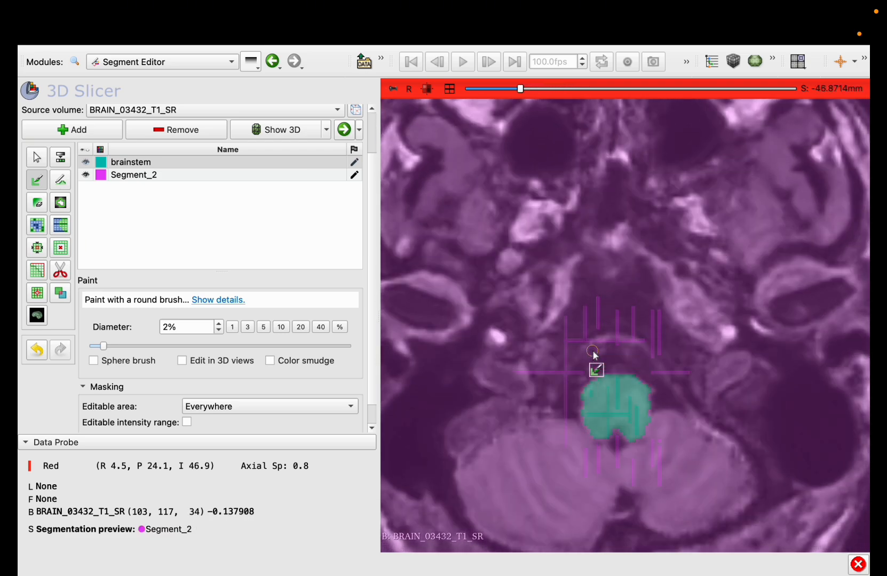
scroll(594, 355, "down", 12)
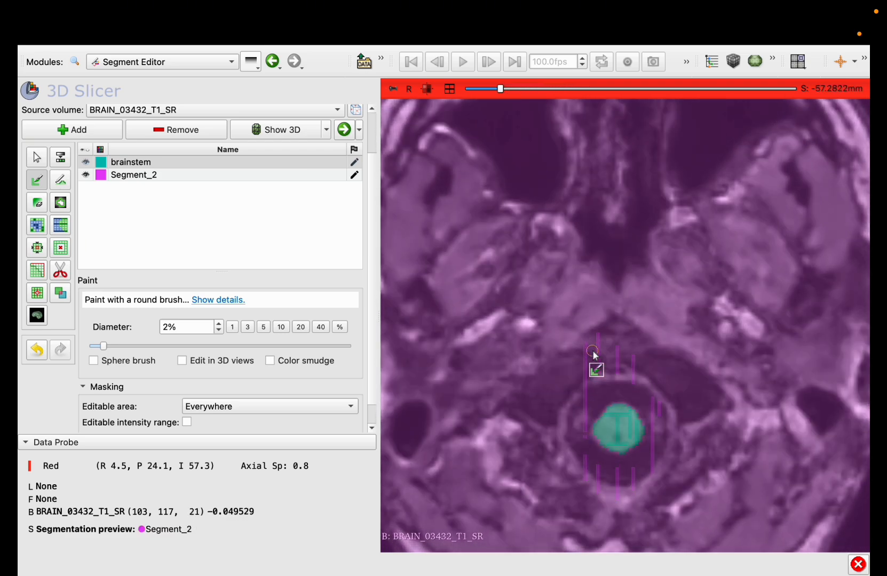
scroll(594, 354, "down", 9)
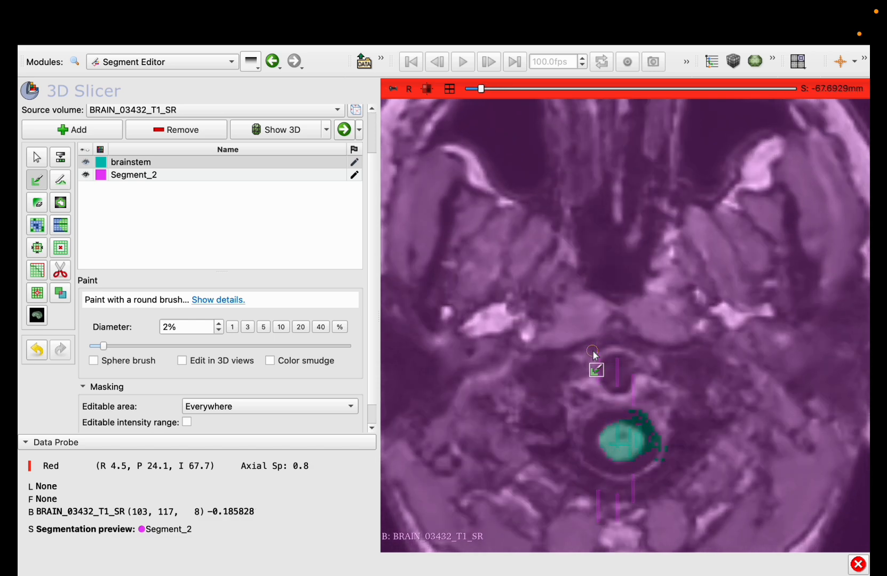
left_click(195, 175)
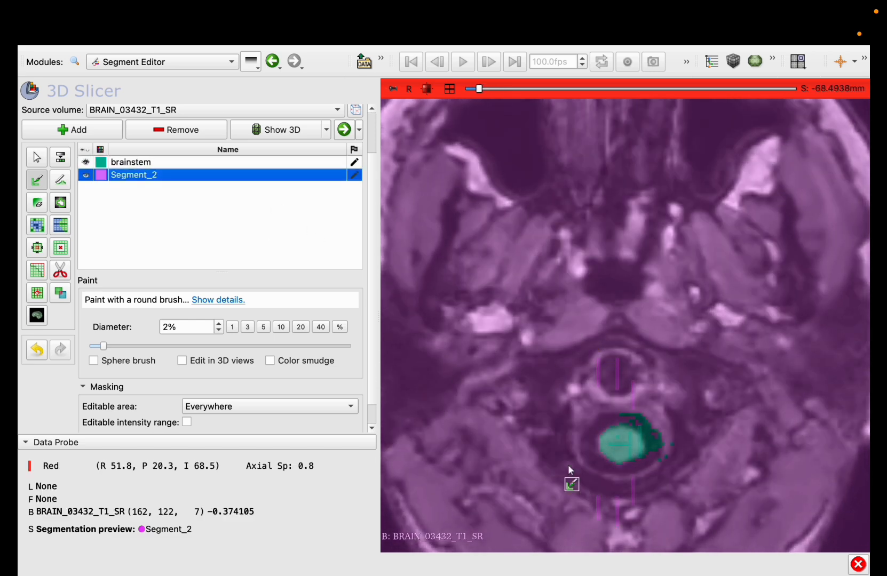
left_click_drag(640, 417, 665, 454)
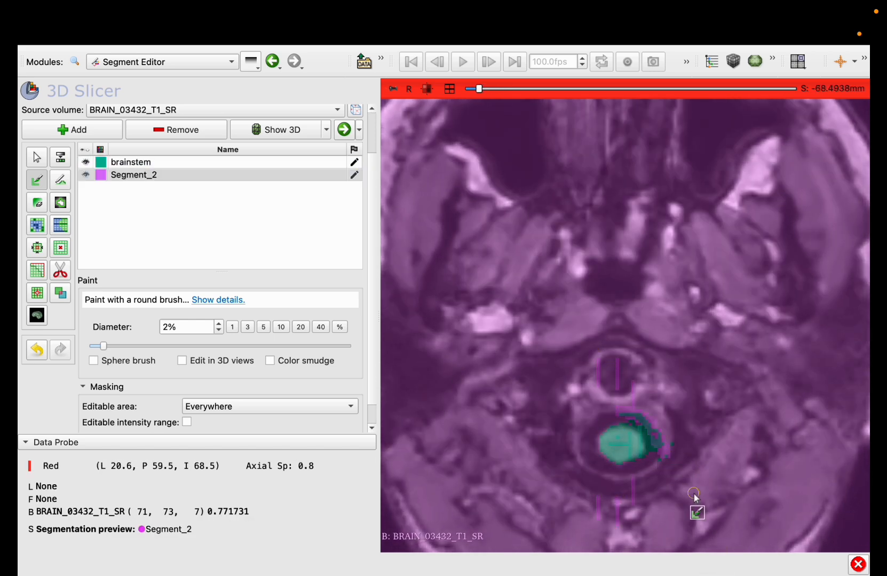
Paint Segment_2 seeds around the front-left edge of the spinal cord on the axial slice at S -73.3 mm.
scroll(643, 430, "down", 1)
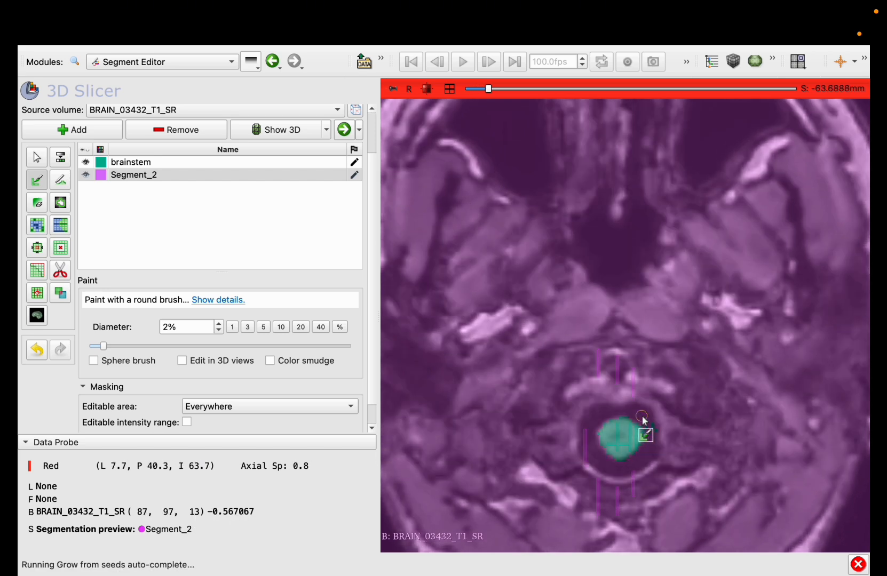
scroll(643, 421, "down", 5)
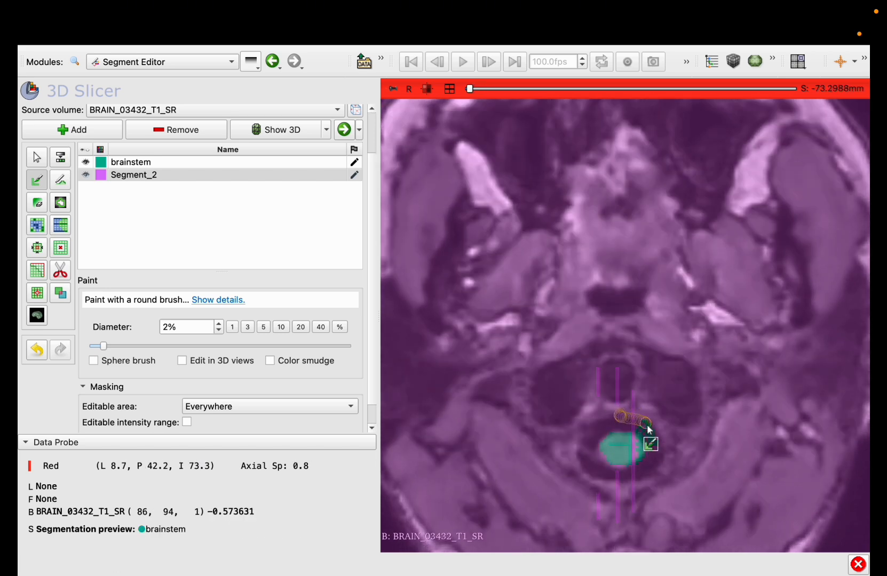
left_click_drag(649, 430, 662, 455)
scroll(669, 477, "up", 11)
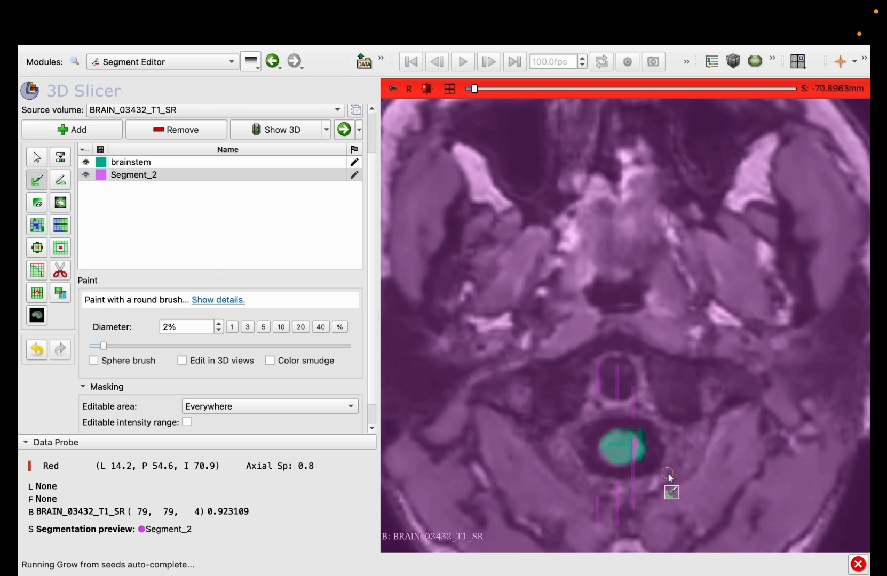
scroll(669, 476, "down", 12)
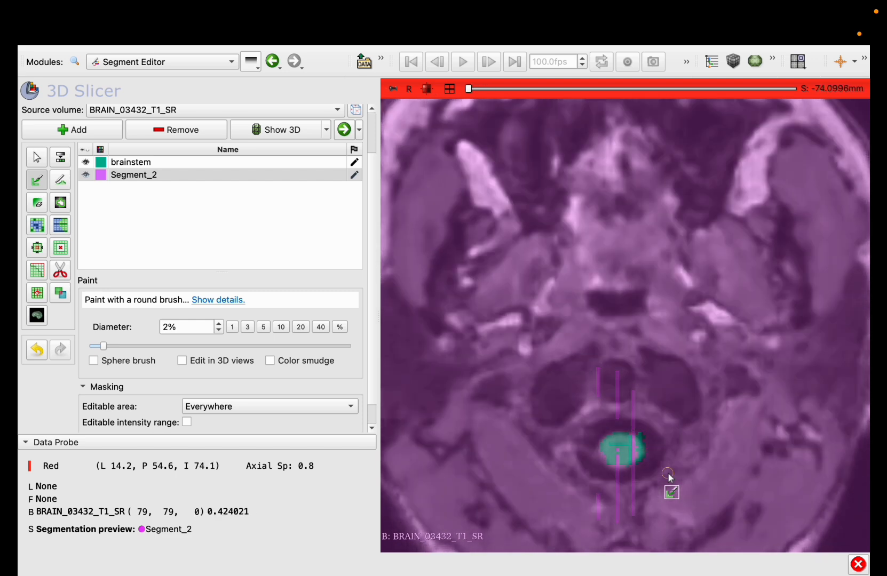
Paint brainstem seeds along the posterior part of the cord on the axial slices at S -72.5 mm and S -74.1 mm.
left_click(192, 164)
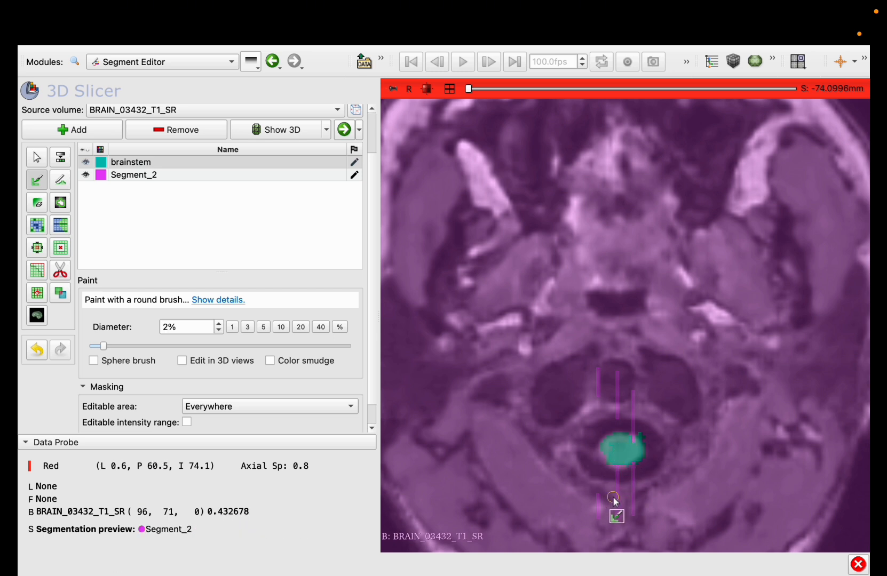
scroll(610, 462, "up", 6)
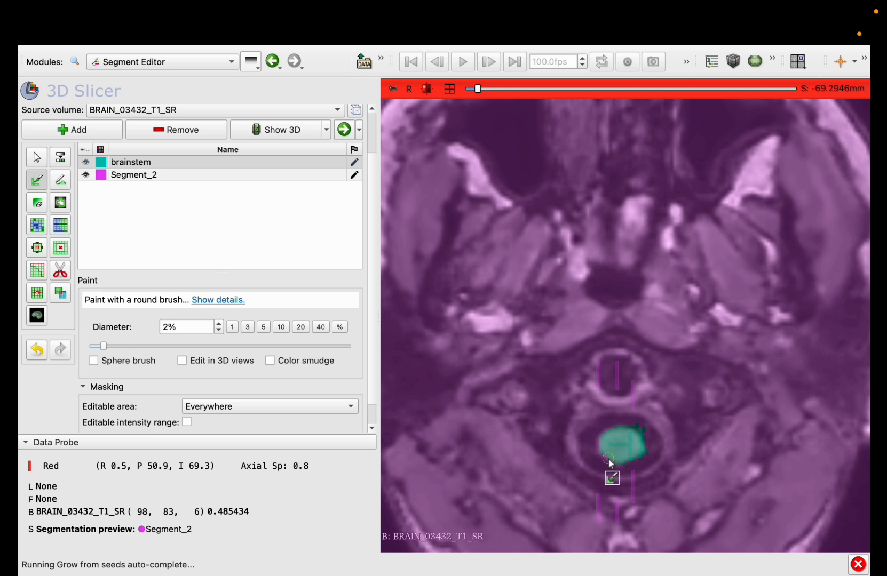
scroll(610, 462, "down", 4)
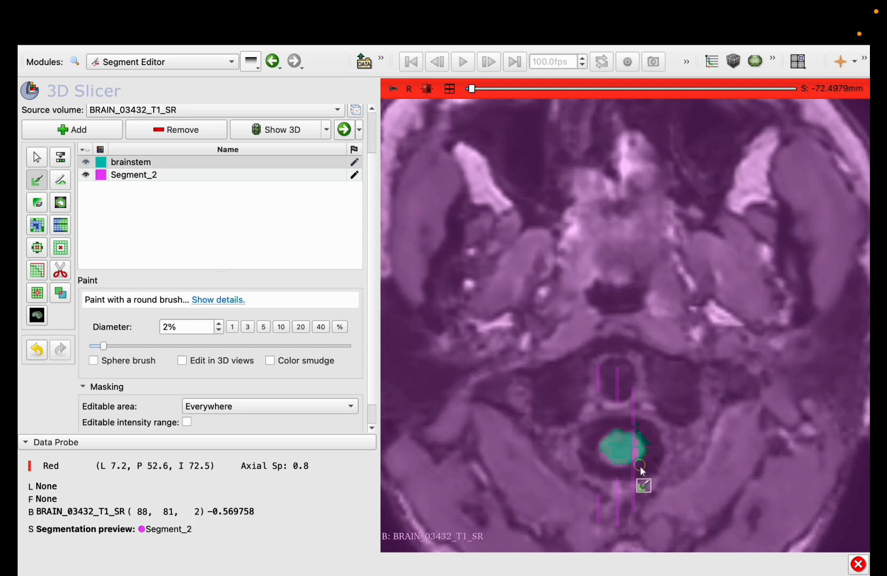
left_click(635, 453)
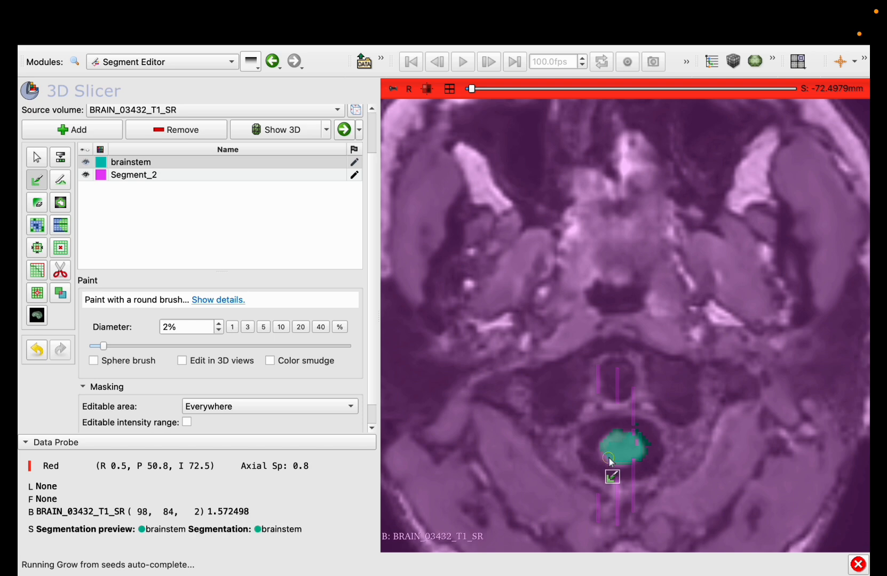
scroll(610, 462, "up", 13)
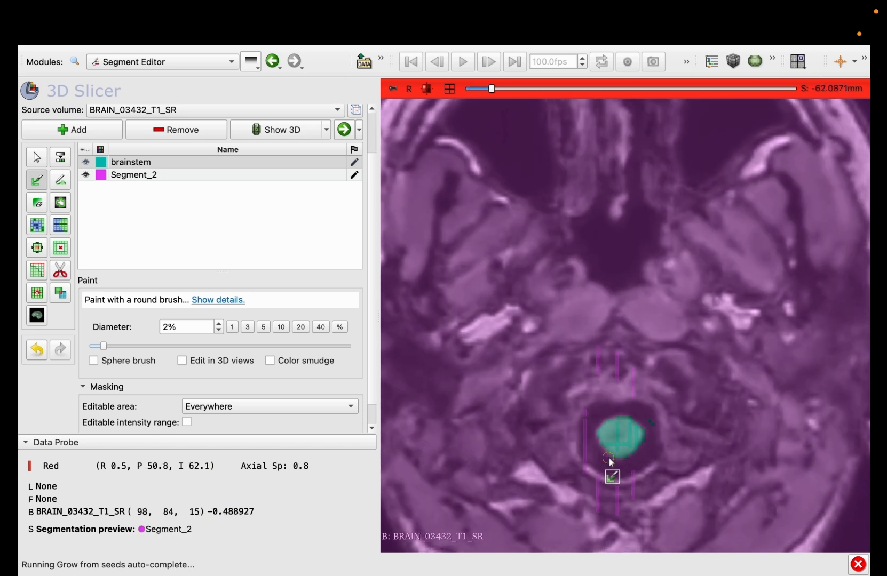
scroll(610, 462, "down", 15)
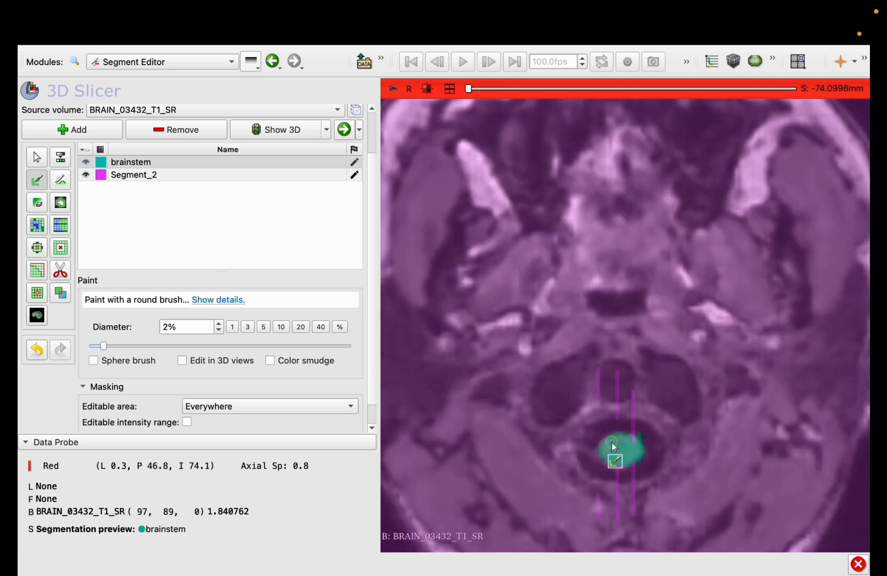
left_click_drag(611, 462, 617, 463)
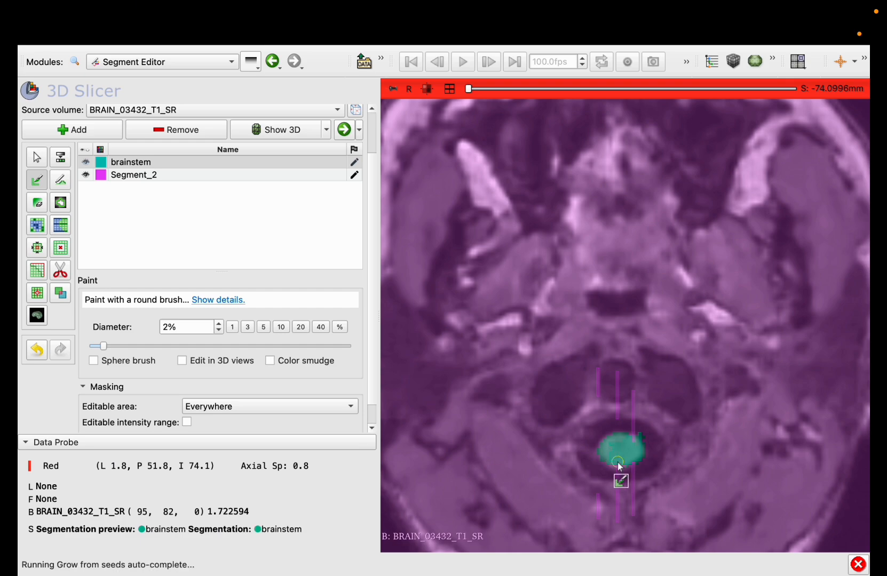
Paint brainstem seeds along the lateral edge of the upper brainstem on the axial slice at S -11.6 mm.
scroll(617, 463, "up", 20)
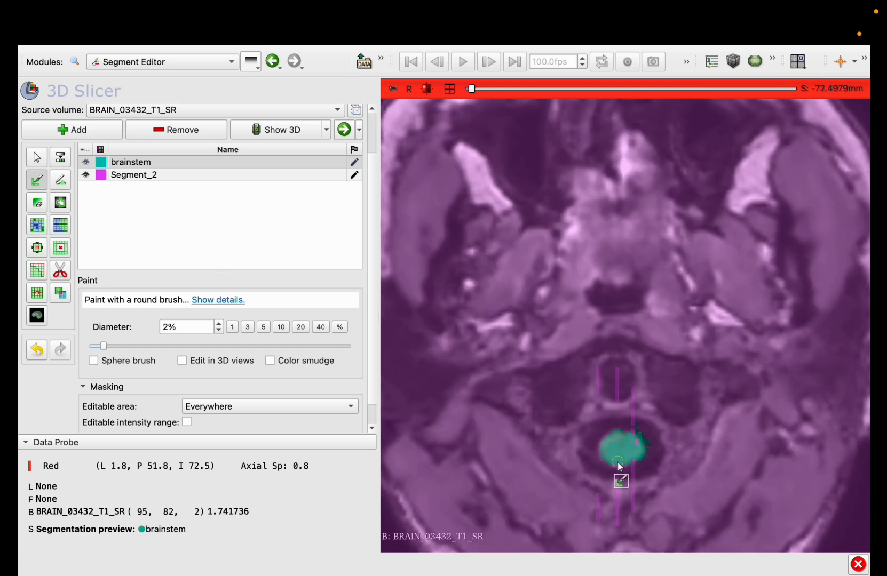
scroll(617, 463, "up", 20)
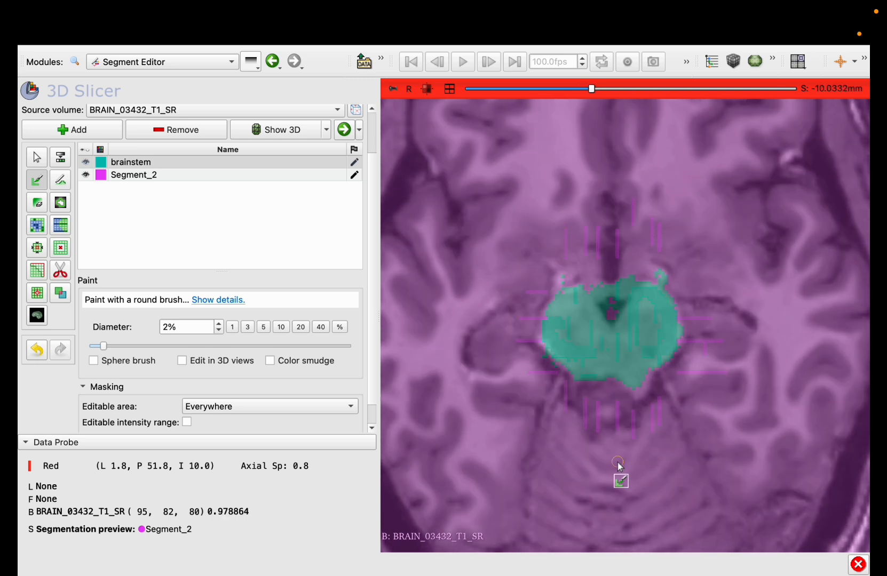
scroll(618, 463, "down", 1)
left_click_drag(555, 338, 563, 363)
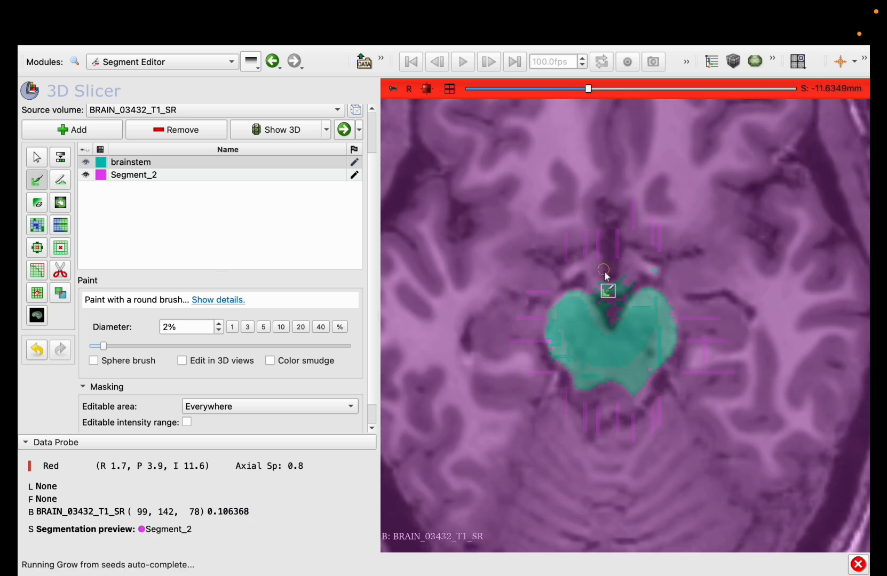
Paint Segment_2 seeds through the dark gap in front of the brainstem on the axial slice at S -11.6 mm.
left_click_drag(605, 272, 611, 295)
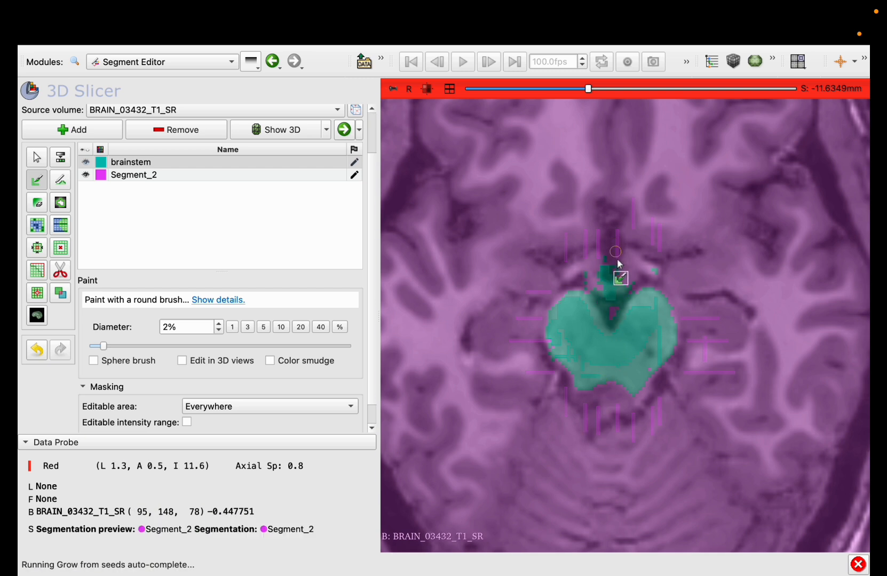
left_click(145, 176)
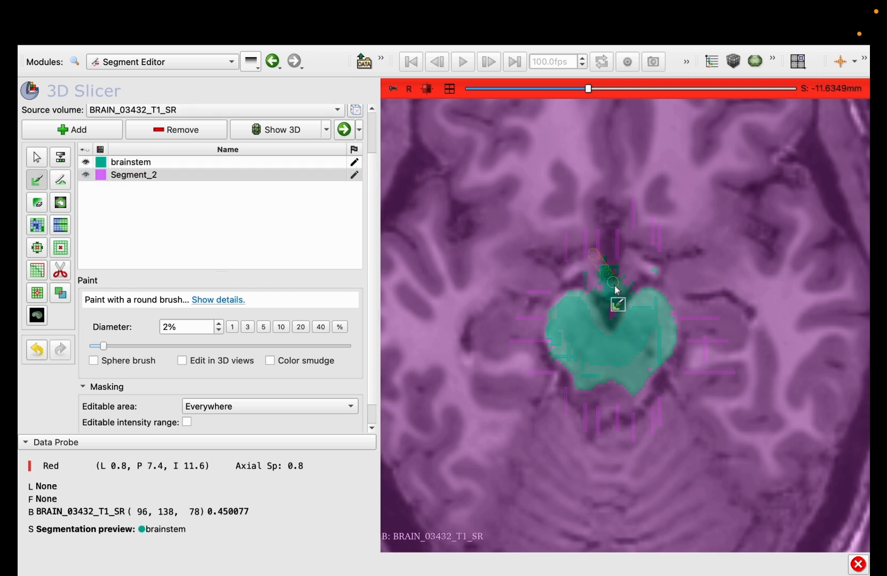
mouse_move(610, 278)
left_mouse_down()
mouse_move(615, 254)
mouse_move(614, 299)
left_mouse_up()
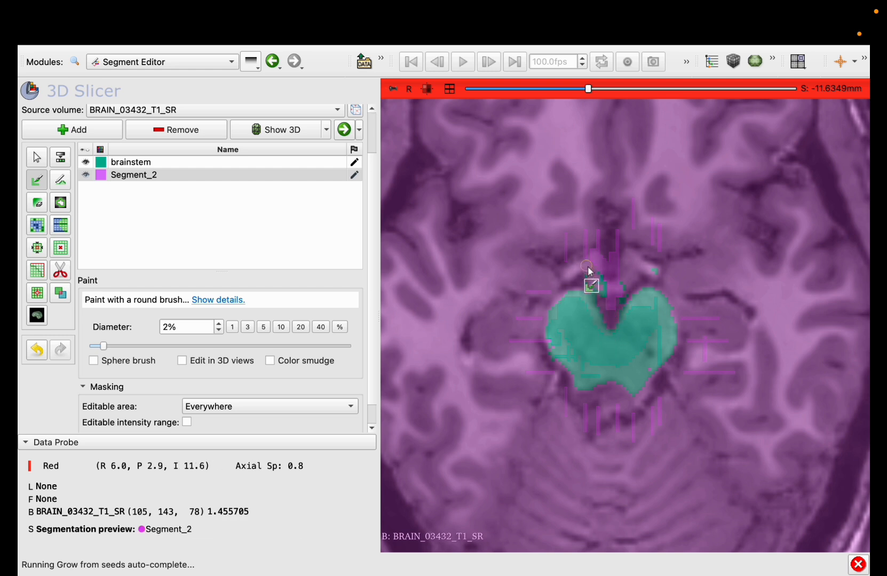
Switch to the sagittal view alone and paint brainstem seeds along the top of the brainstem at L 0.0 mm.
left_click(449, 89)
left_click(695, 326)
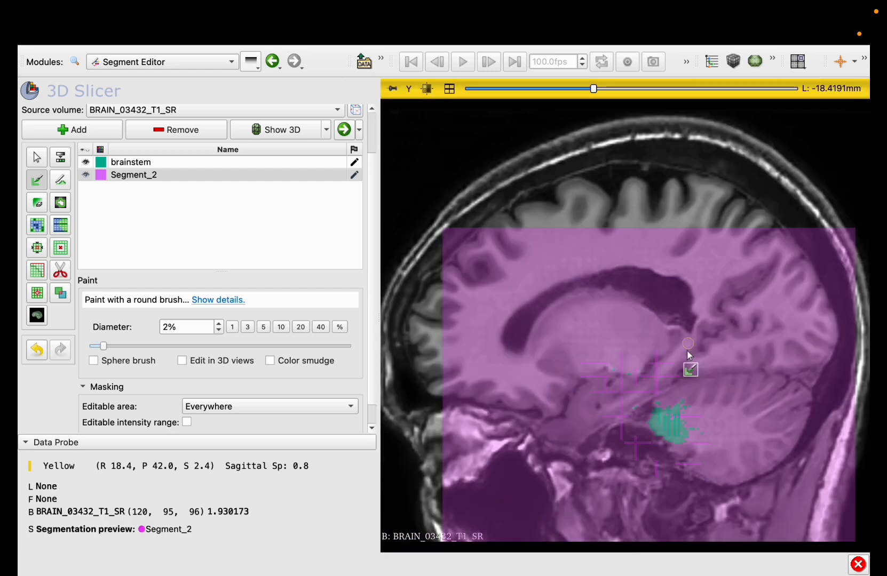
scroll(672, 346, "up", 17)
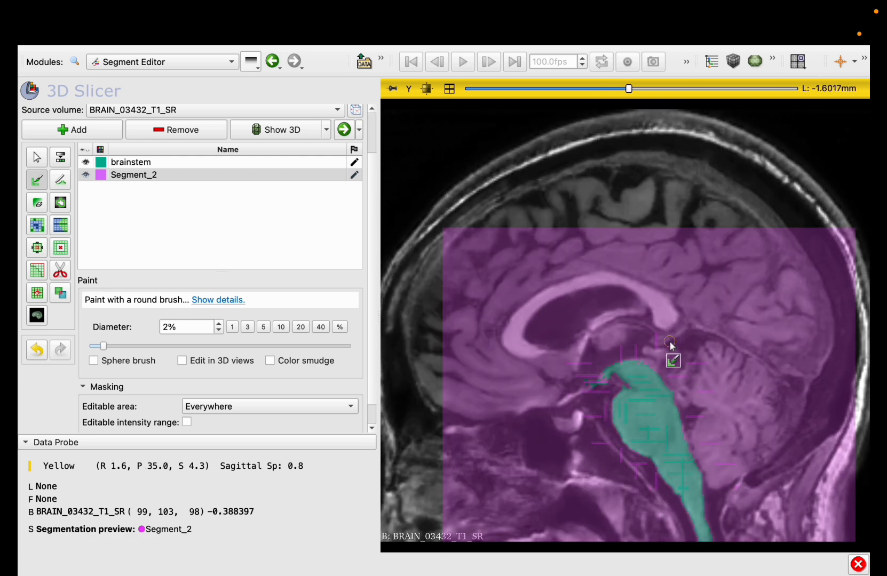
scroll(672, 346, "up", 1)
scroll(671, 346, "down", 1)
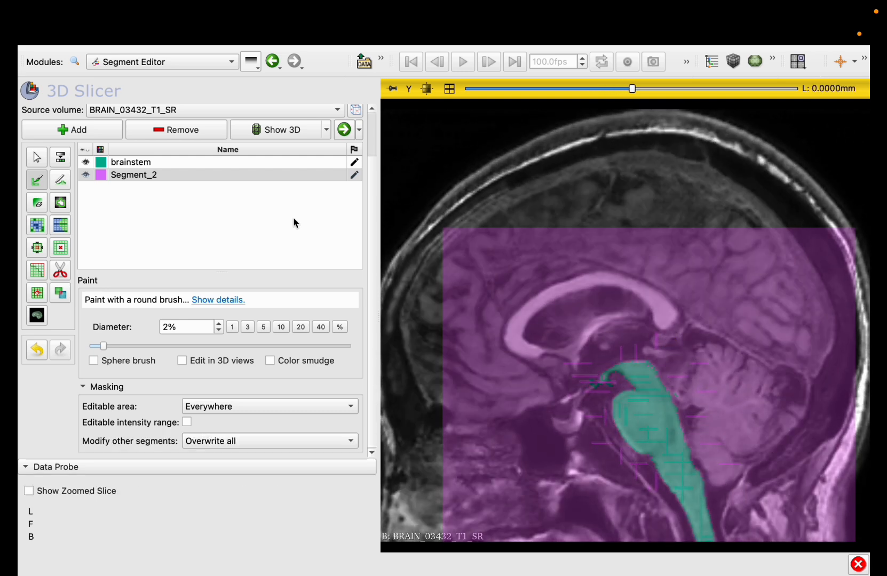
left_click(224, 161)
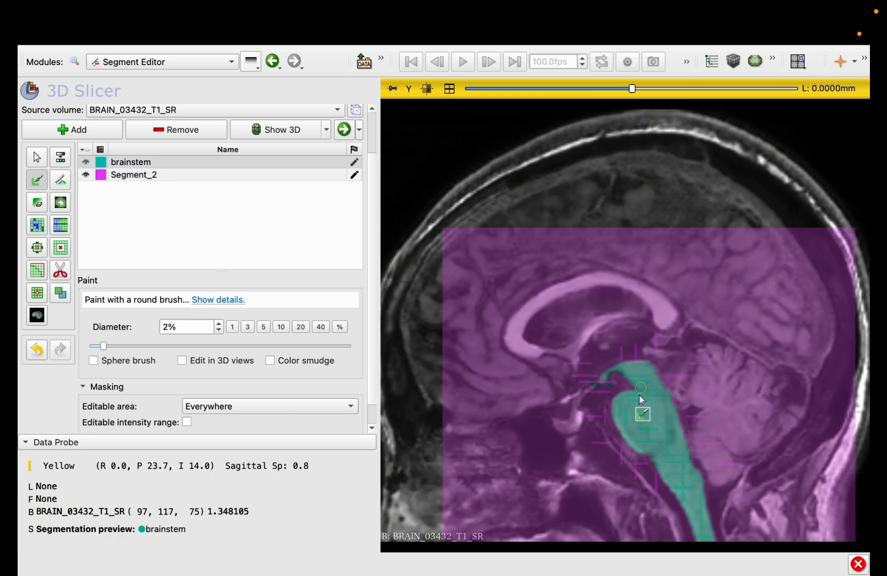
scroll(642, 380, "up", 5, "ctrl")
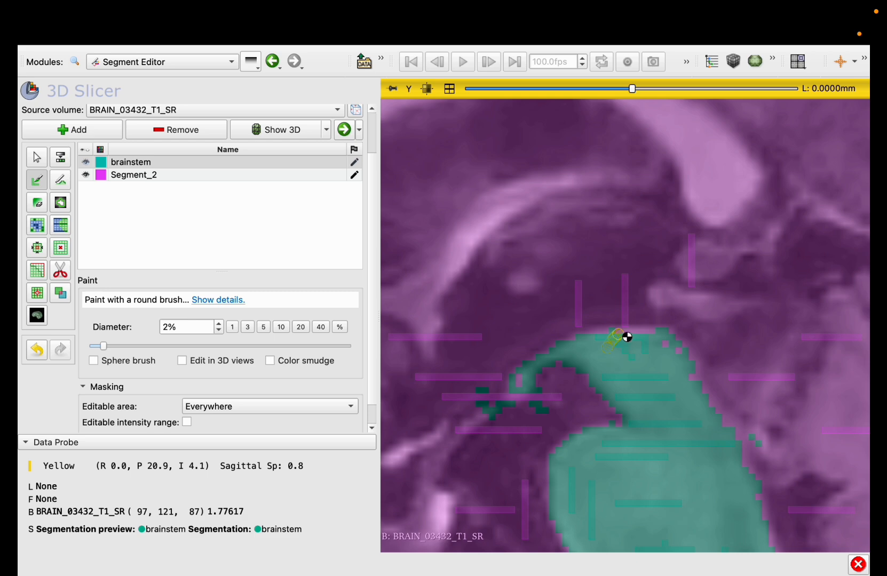
left_click_drag(627, 337, 649, 342)
Paint brainstem seeds across the upper end of the brainstem on the sagittal slice at L 4.0 mm.
scroll(648, 342, "up", 7)
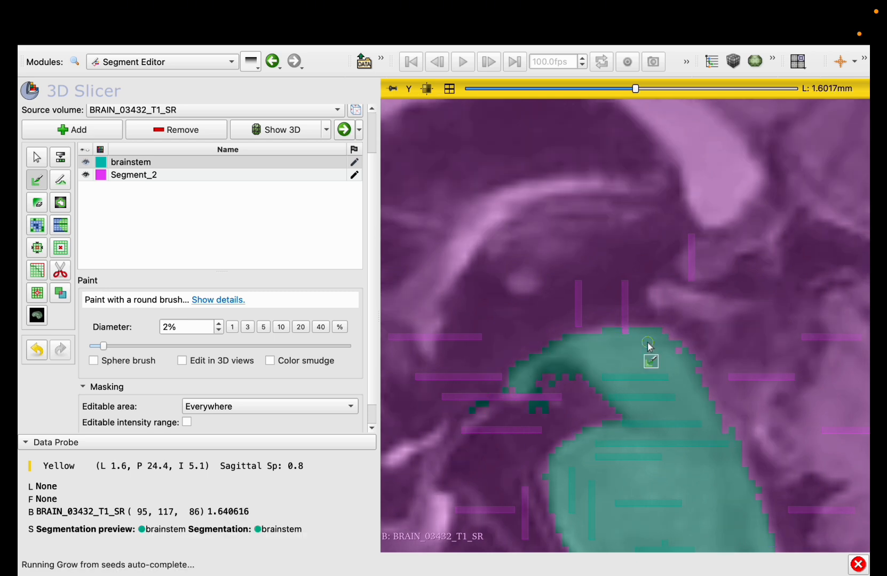
scroll(647, 342, "down", 2)
scroll(647, 342, "down", 4, "ctrl")
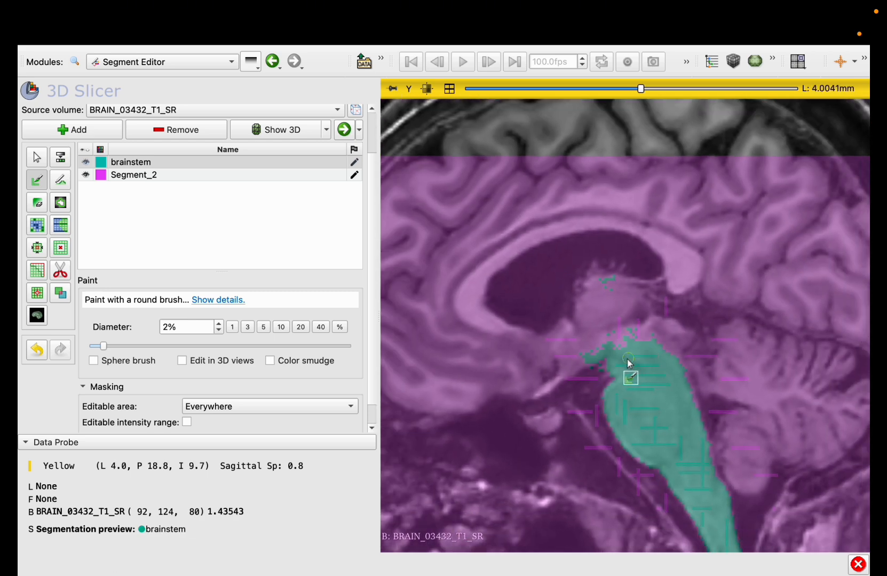
left_click_drag(661, 353, 667, 368)
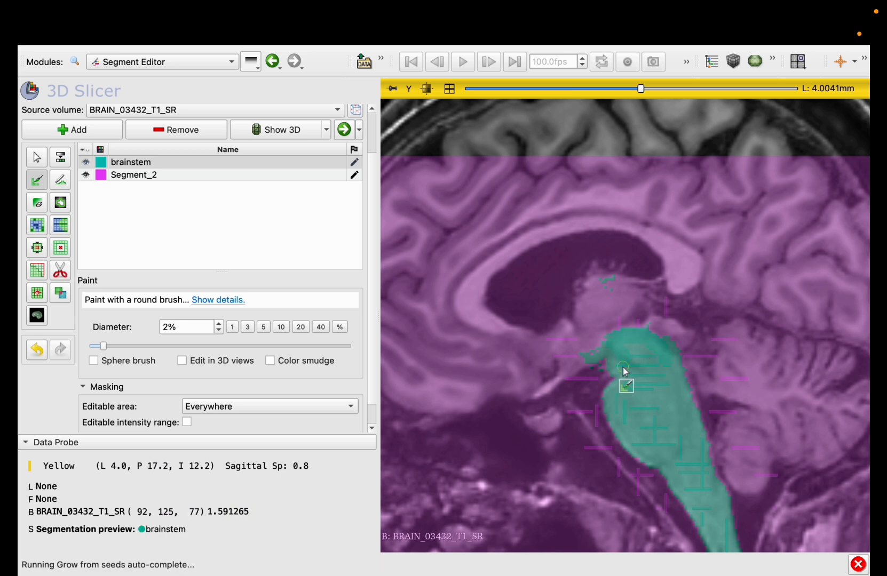
left_click_drag(613, 346, 600, 350)
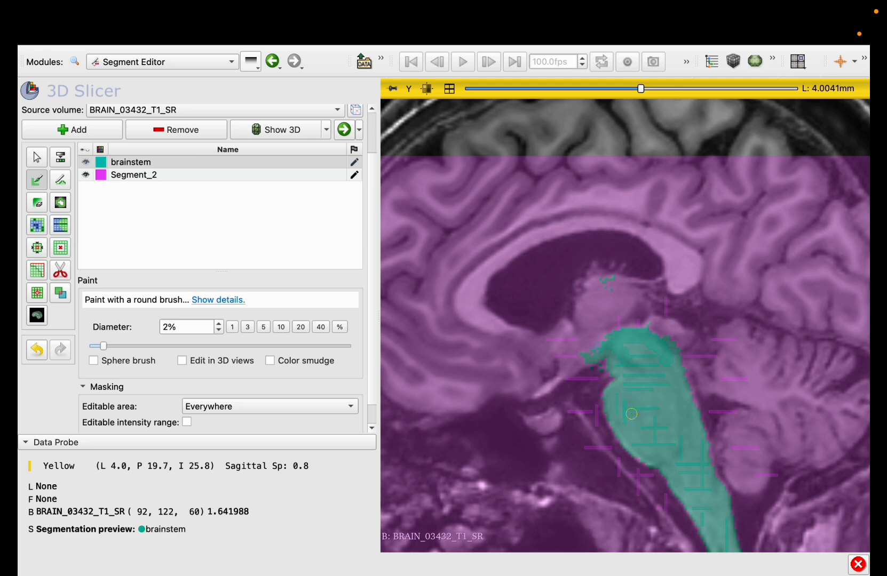
Review the preview across the sagittal and coronal slices, restore the four-view layout, and apply the Grow from seeds result.
scroll(631, 414, "up", 9)
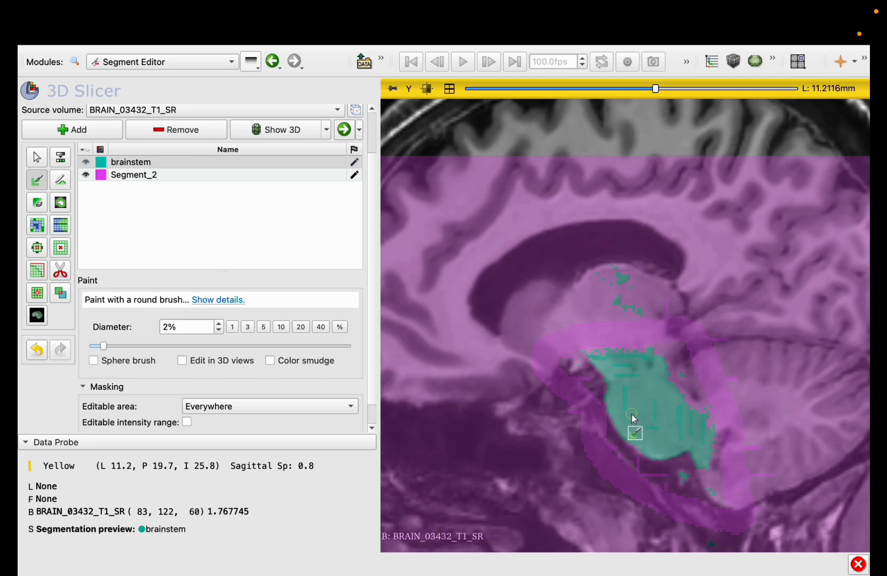
scroll(632, 417, "up", 5)
scroll(631, 418, "down", 20)
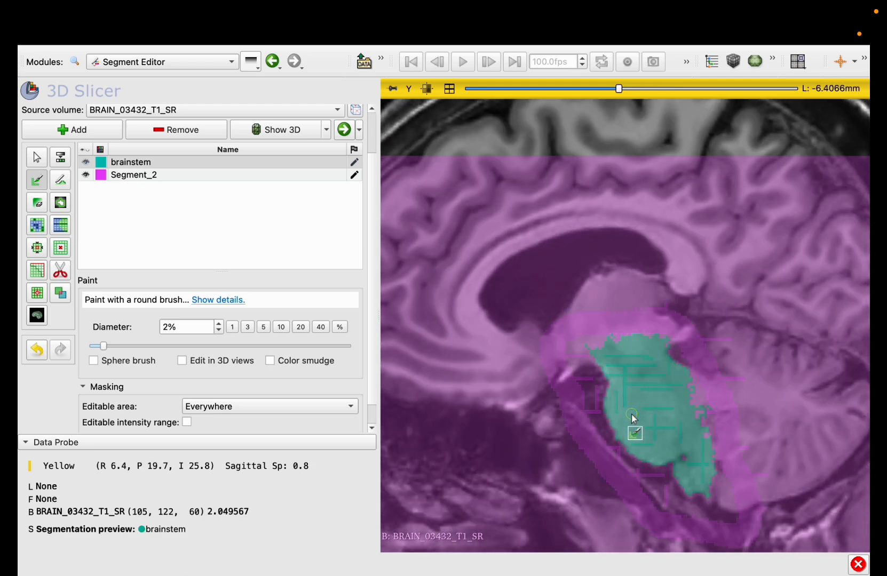
scroll(633, 417, "down", 20)
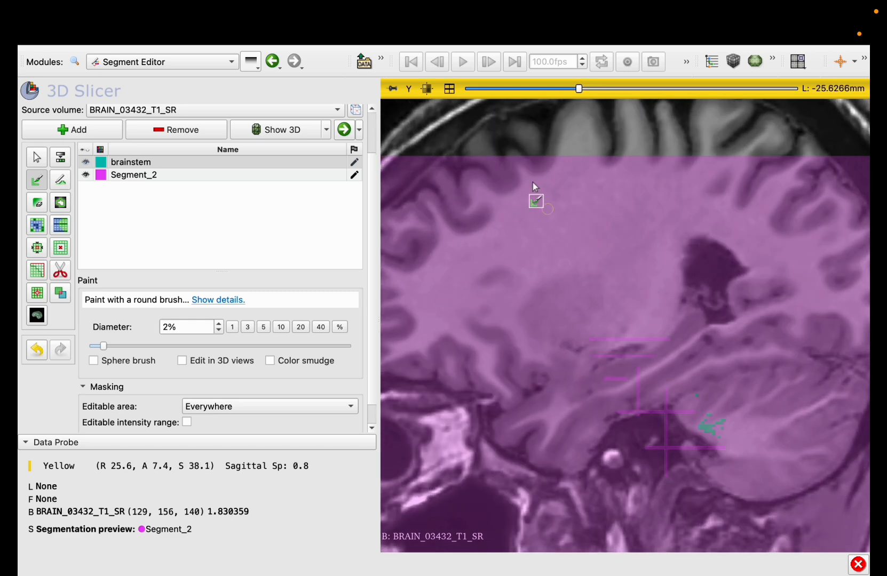
left_click(449, 89)
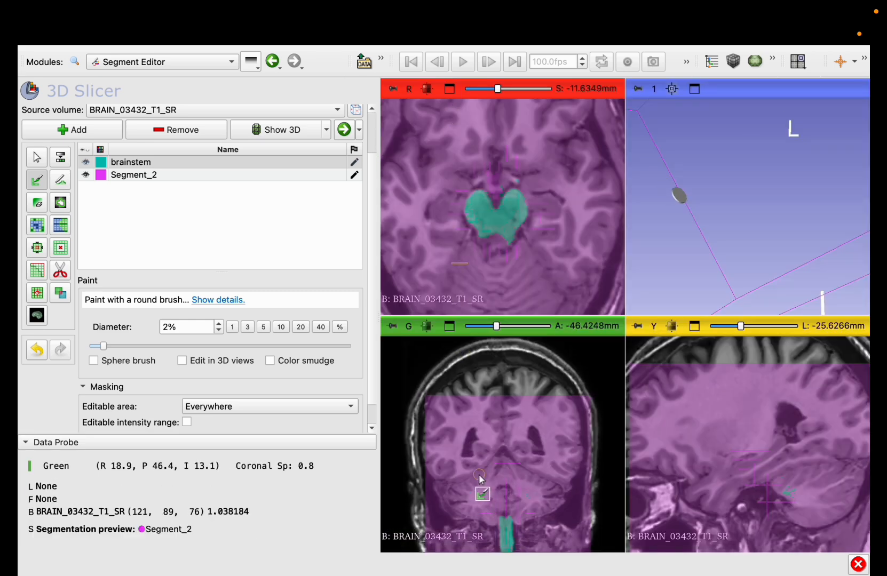
scroll(479, 477, "up", 6)
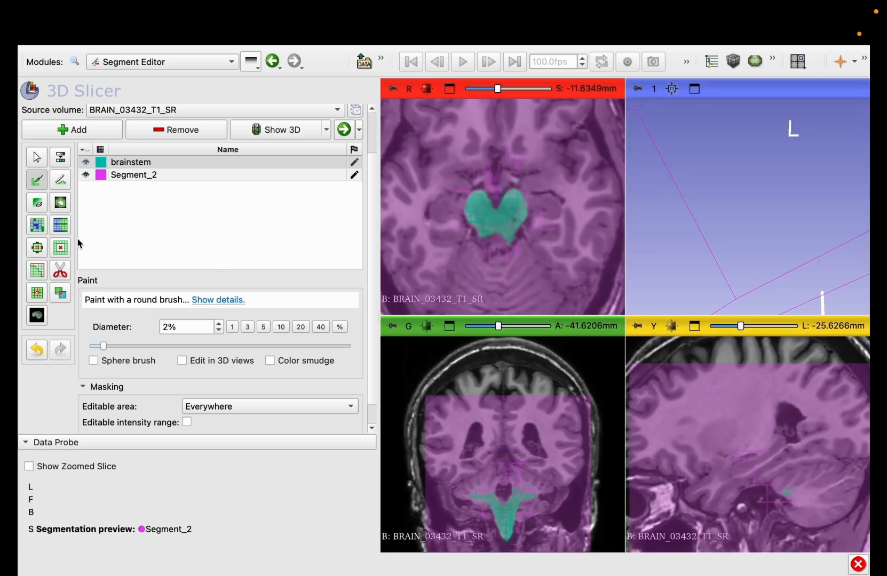
left_click(47, 229)
left_click(282, 372)
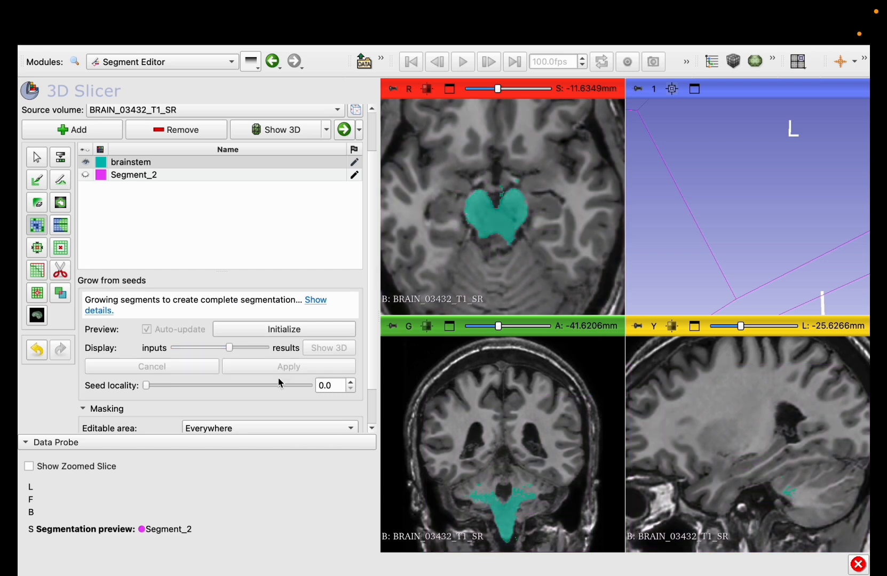
Show the brainstem segment in 3D, enlarge the 3D view, and turn the model to face its front.
left_click(271, 135)
left_click(326, 130)
left_click(327, 130)
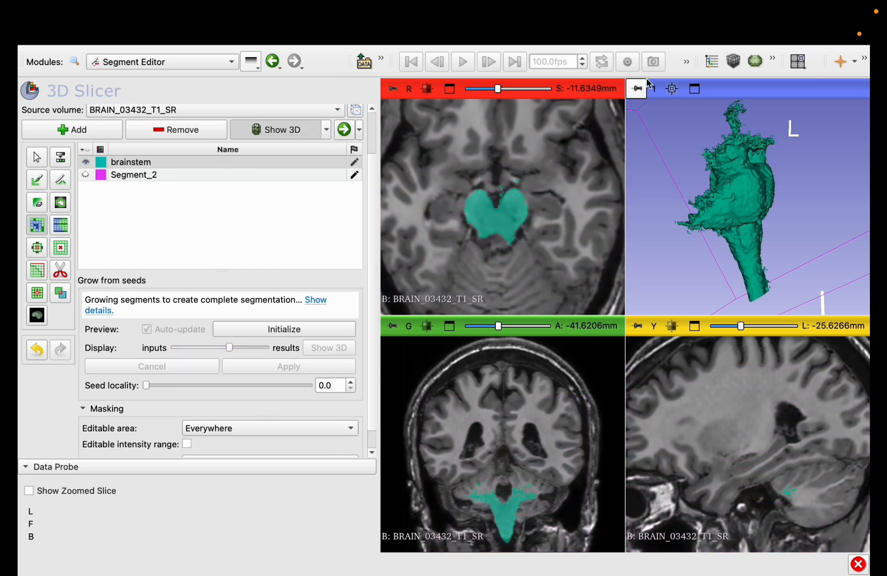
left_click(695, 89)
left_click_drag(697, 188, 628, 333)
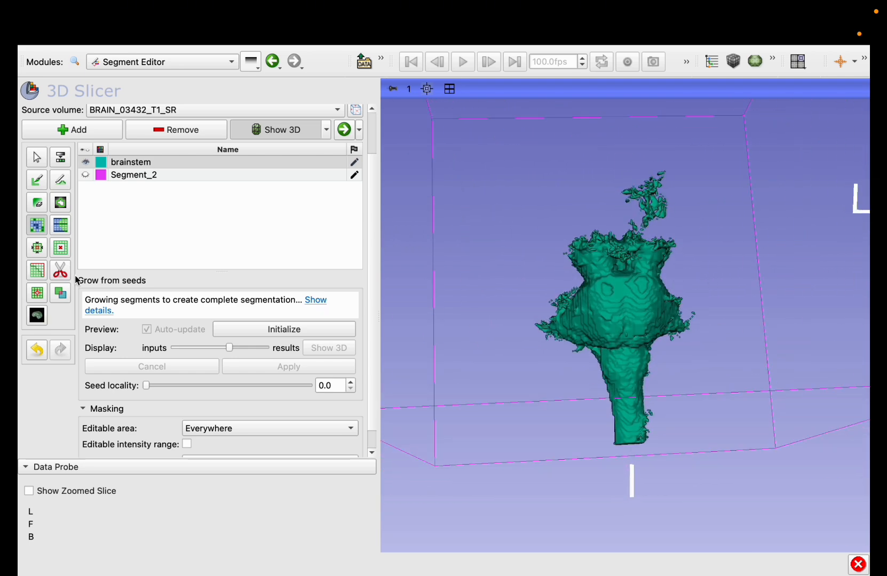
Cut away the ragged fragments above the brainstem's upper end with free-form Scissors set to Erase inside.
left_click(121, 166)
left_click(60, 270)
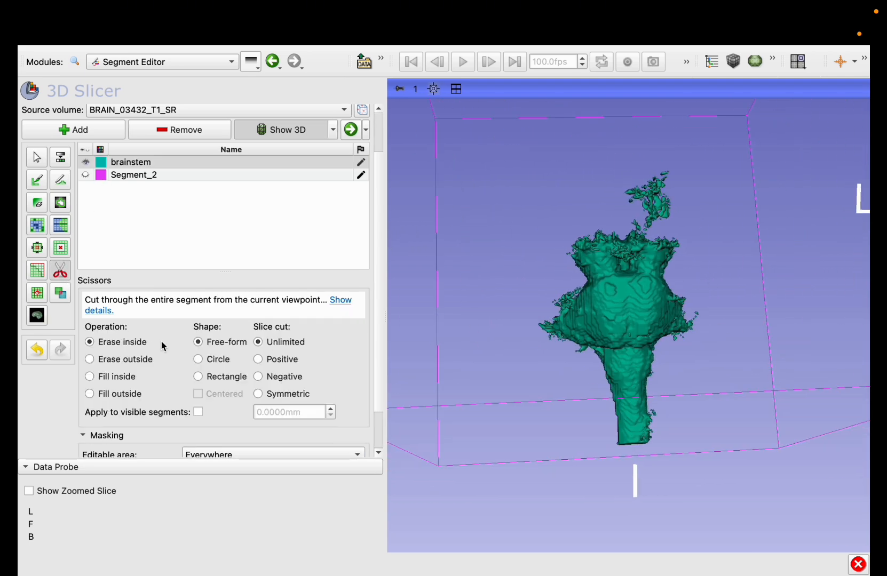
scroll(176, 369, "down", 2)
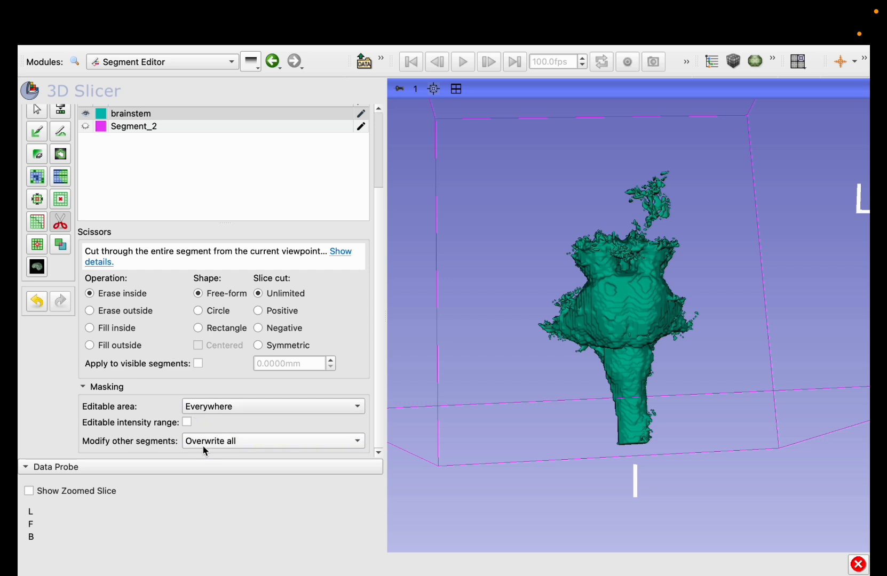
mouse_move(555, 253)
left_mouse_down()
mouse_move(674, 246)
mouse_move(717, 210)
mouse_move(619, 167)
mouse_move(540, 230)
mouse_move(533, 264)
left_mouse_up()
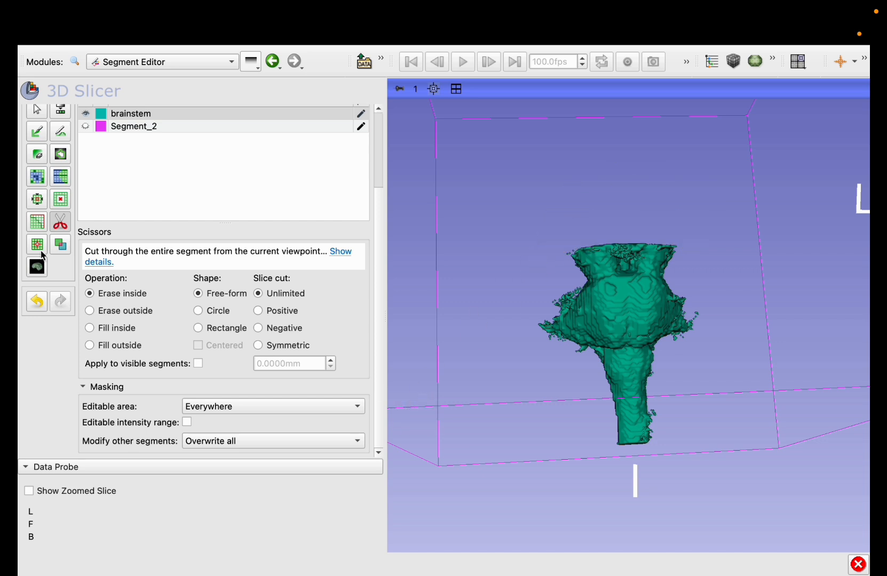
Smooth the brainstem segment with the Median method and a 3.00 mm kernel, and rotate the model to check it.
left_click(35, 221)
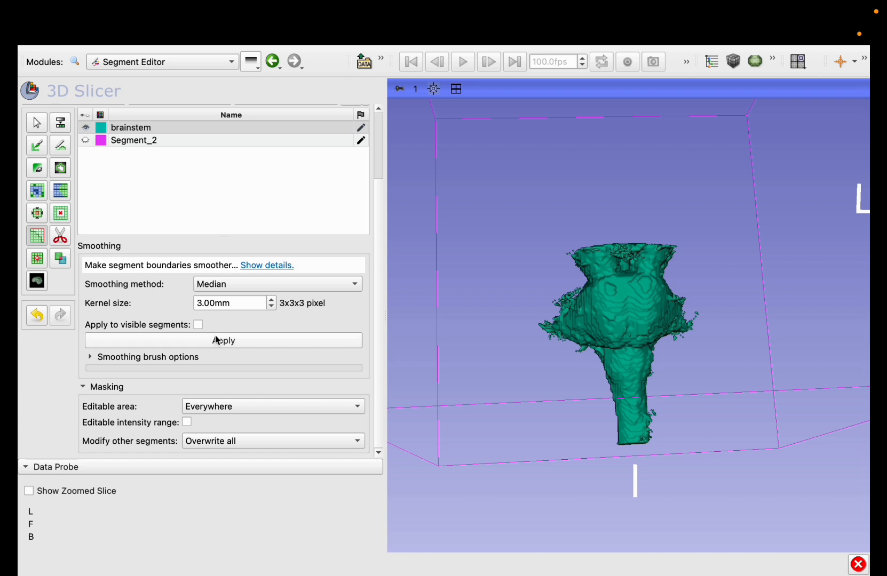
left_click(198, 340)
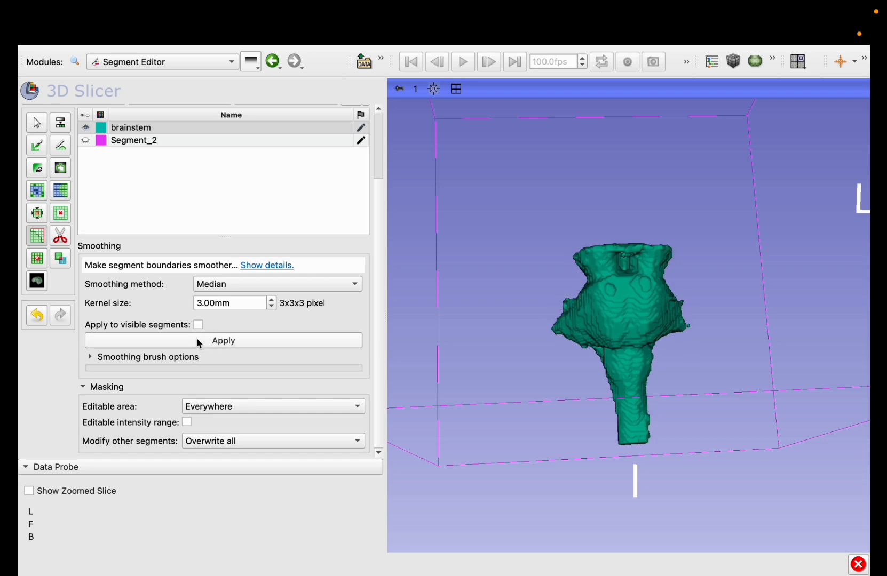
left_click(37, 124)
left_click_drag(564, 359, 569, 407)
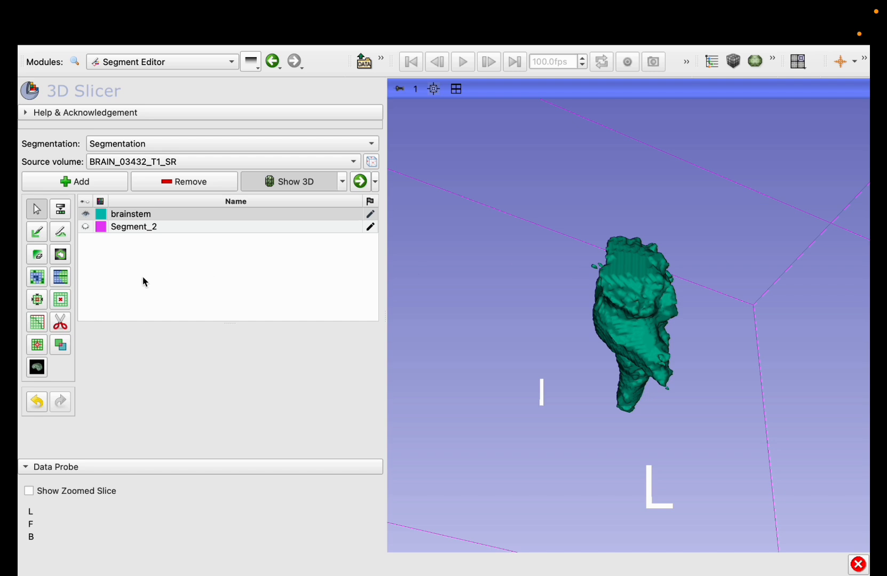
Keep only the largest island of the brainstem segment, with the minimum size set to 200 voxels.
left_click(91, 233)
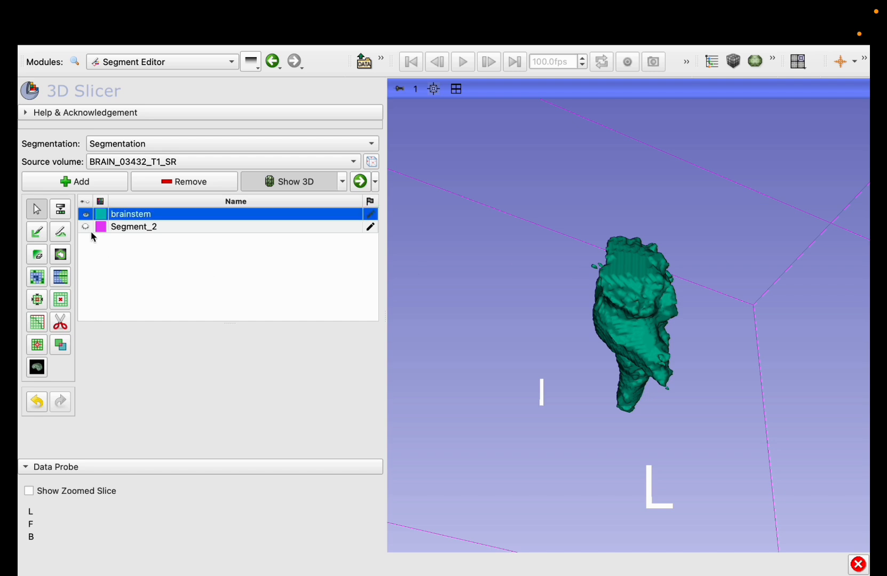
left_click(37, 348)
scroll(70, 323, "down", 3)
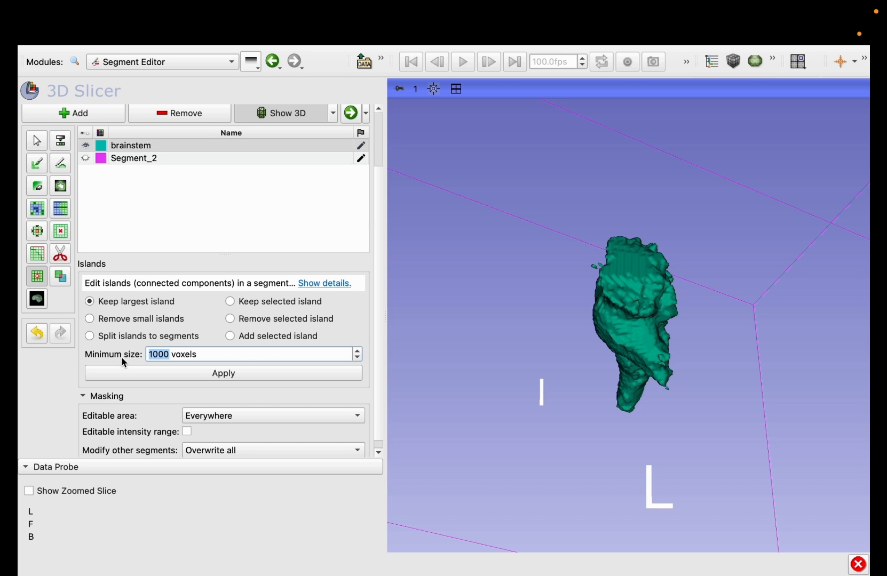
scroll(158, 376, "down", 1)
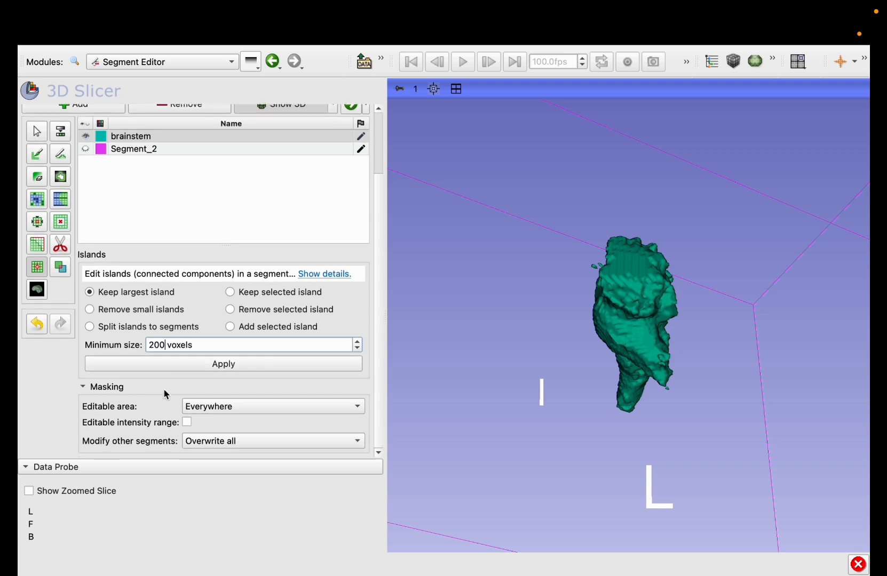
left_click(214, 368)
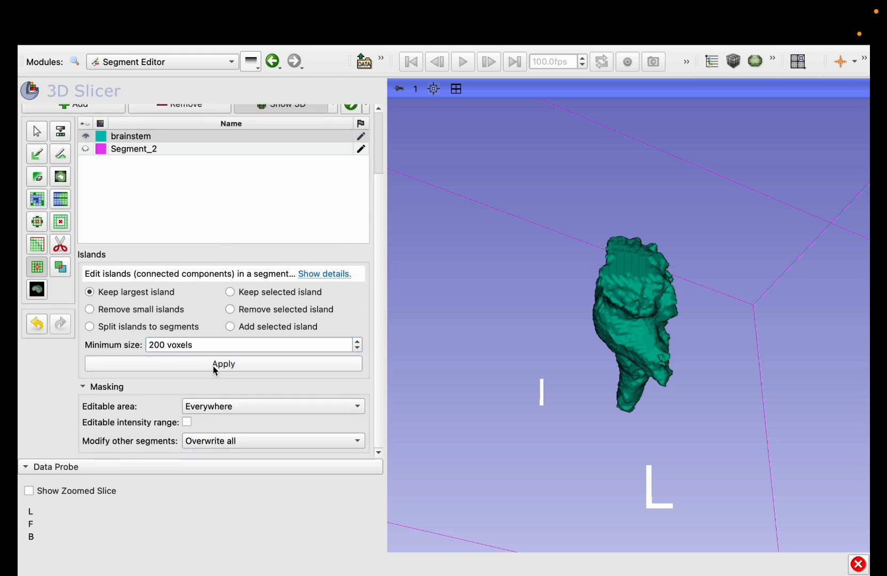
left_click_drag(521, 416, 598, 309)
Apply another Median smoothing pass with a 3.00 mm kernel to the cleaned brainstem segment.
left_click(157, 140)
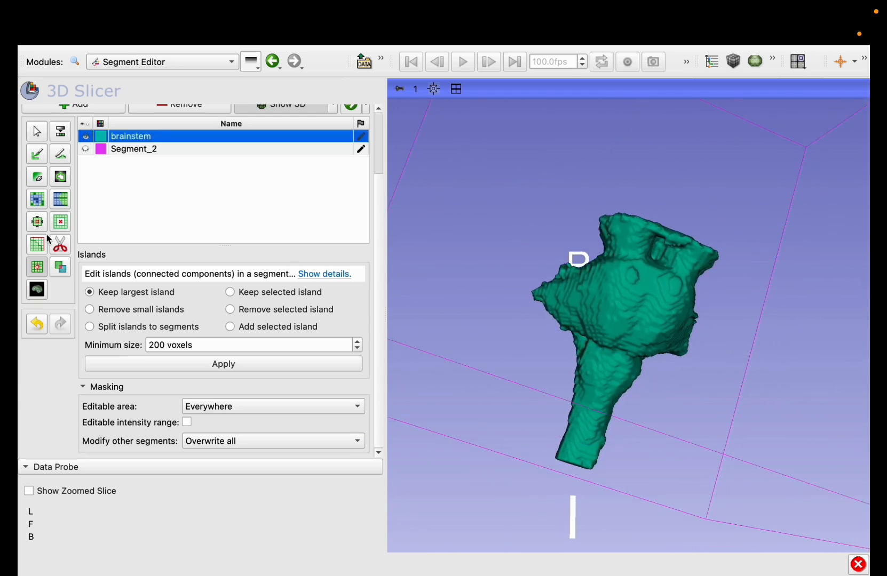
left_click(45, 243)
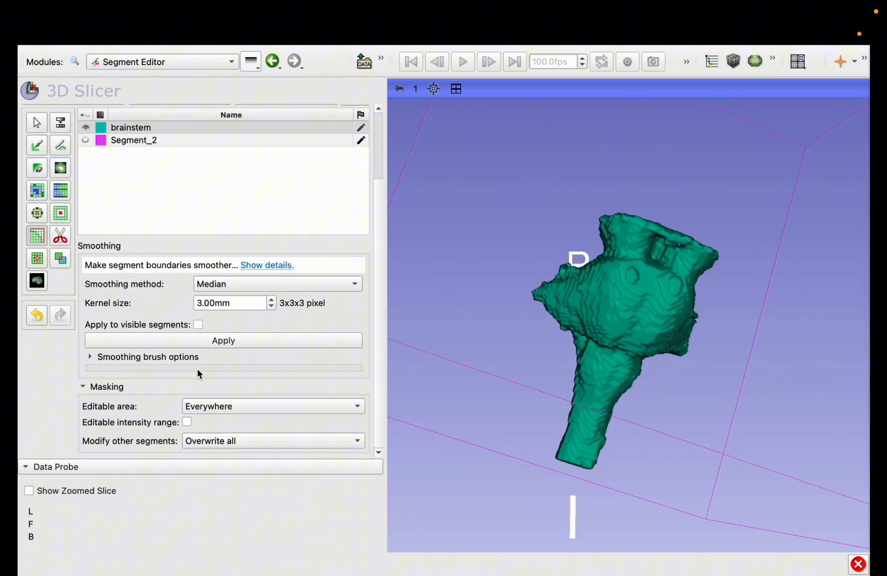
left_click(151, 344)
Enable 3D-view editing for the 2% smoothing brush and try smoothing the protrusion on the brainstem's side.
left_click(142, 358)
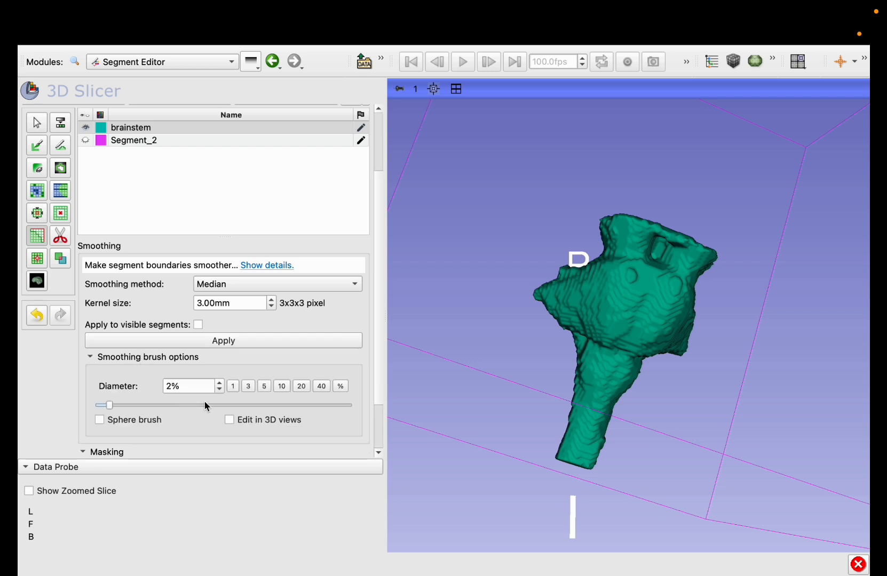
scroll(238, 421, "down", 3)
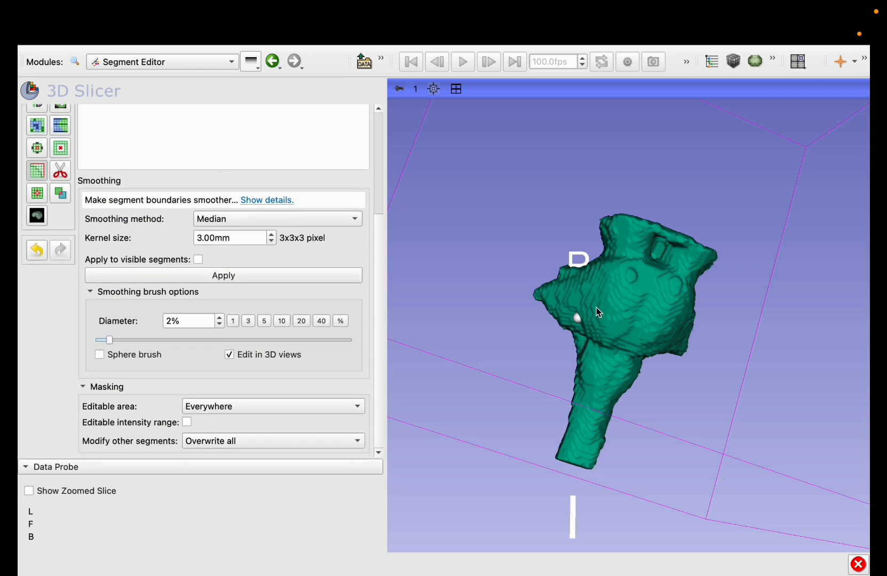
left_click_drag(577, 264, 574, 271)
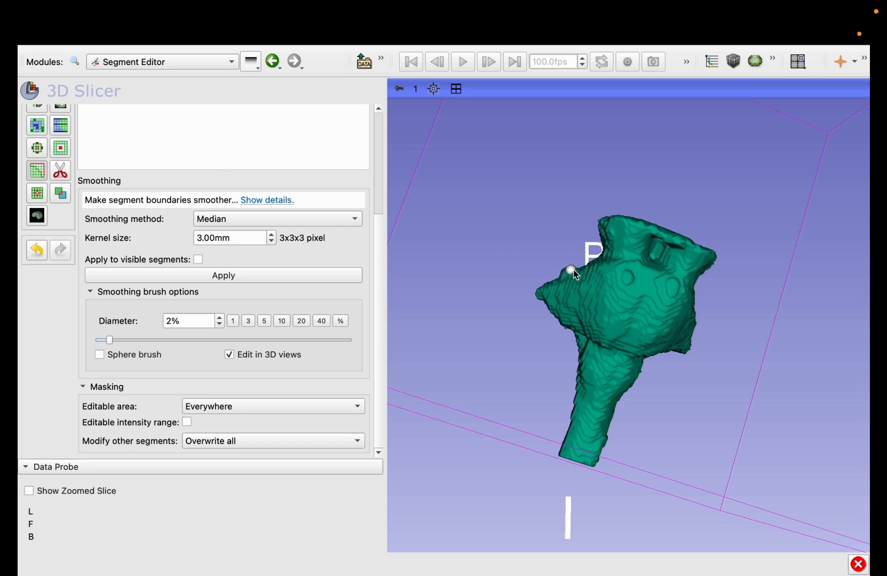
scroll(37, 144, "up", 5)
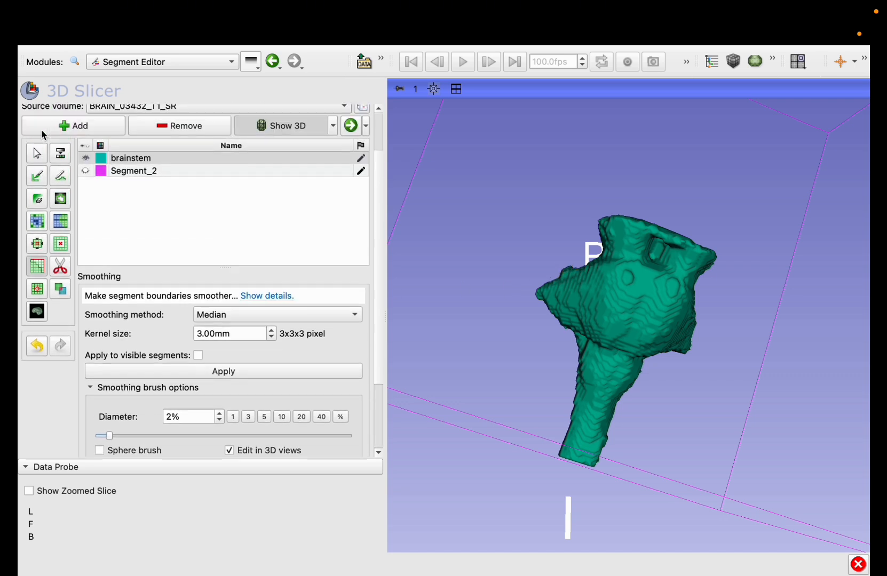
left_click(36, 174)
left_click_drag(664, 297, 566, 289)
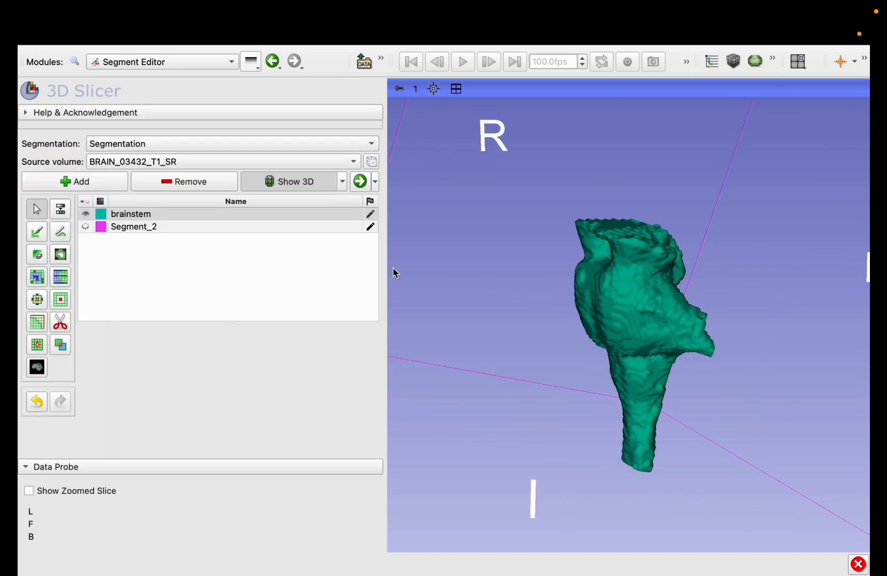
left_click(37, 323)
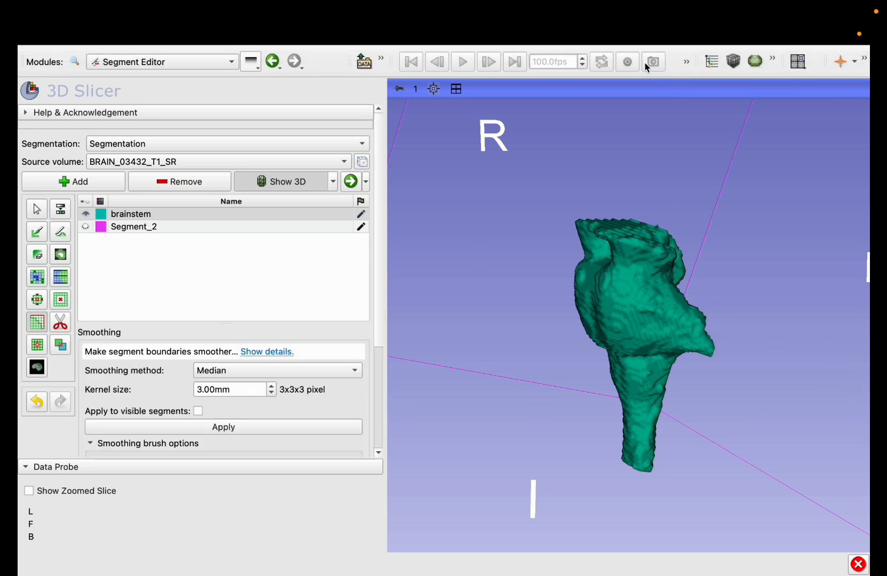
Examine the finished brainstem model from several angles in the 3D view of the four-view layout.
mouse_move(560, 25)
left_click(538, 39)
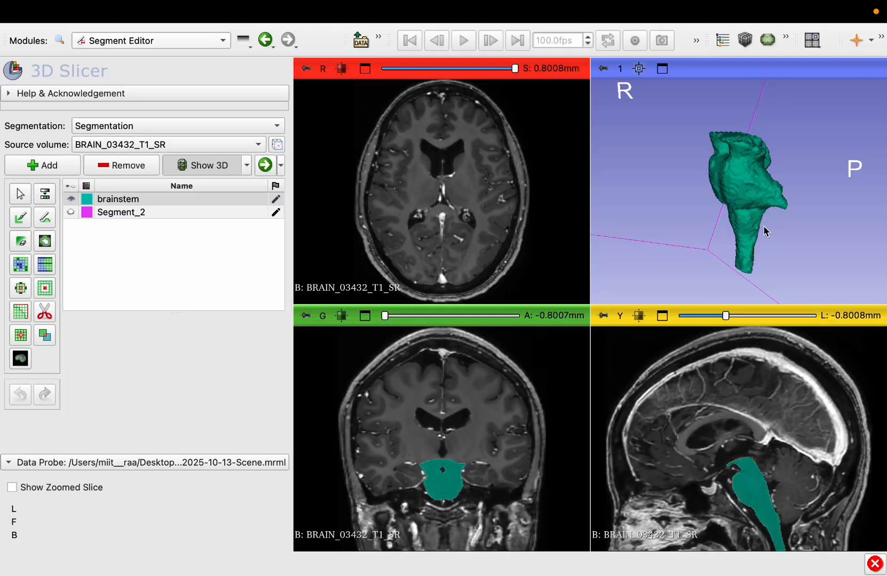
mouse_move(715, 221)
left_mouse_down()
mouse_move(679, 253)
mouse_move(713, 214)
left_mouse_up()
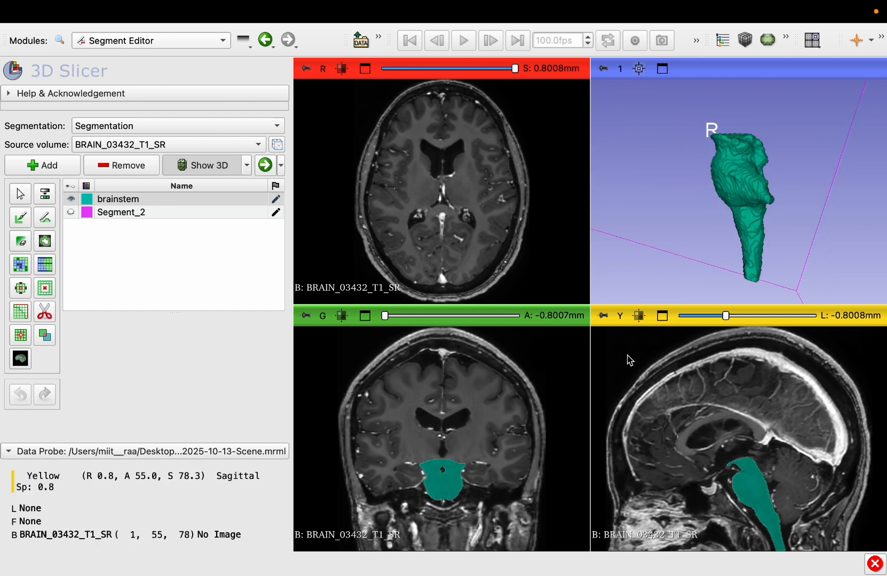
left_click_drag(750, 184, 527, 217)
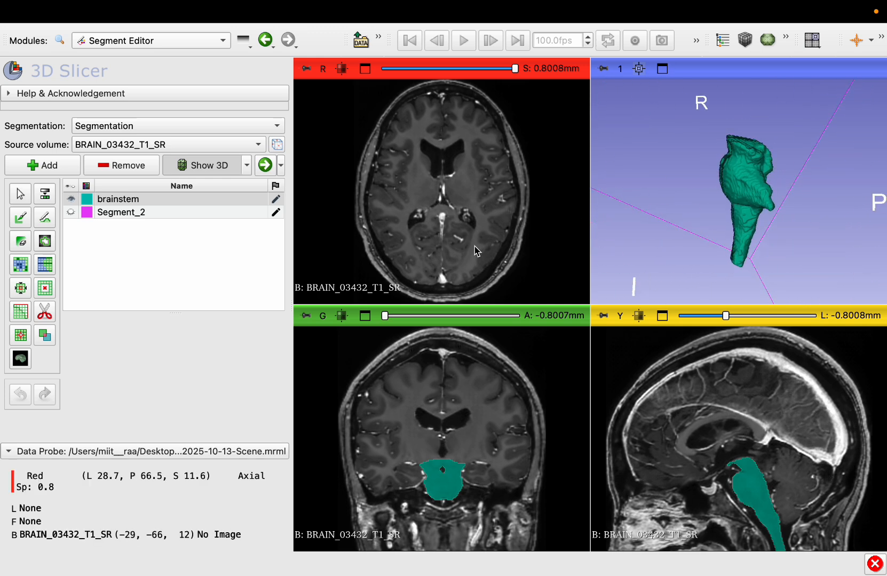